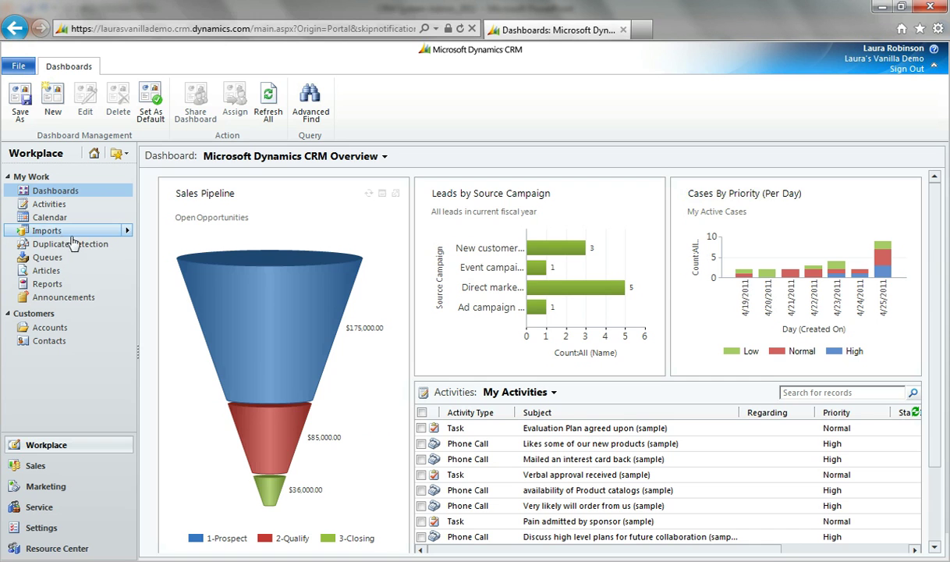
- Open the Imports list in the Workplace and start the Import Data wizard
click(46, 234)
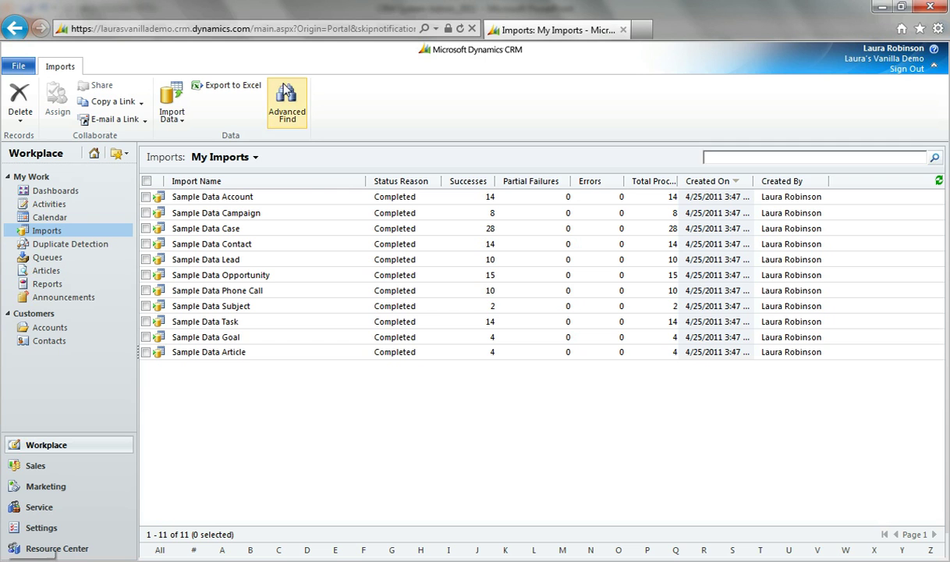
click(173, 116)
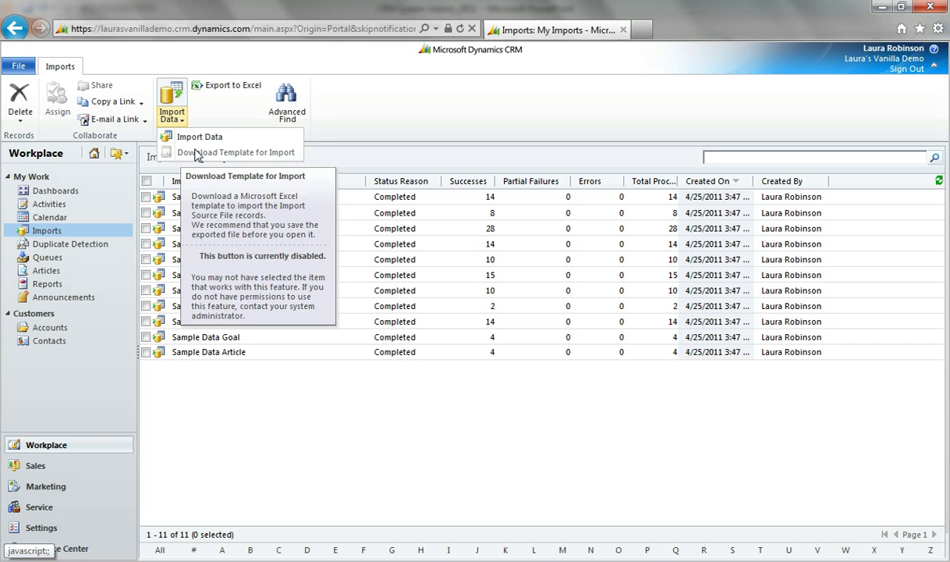
click(192, 137)
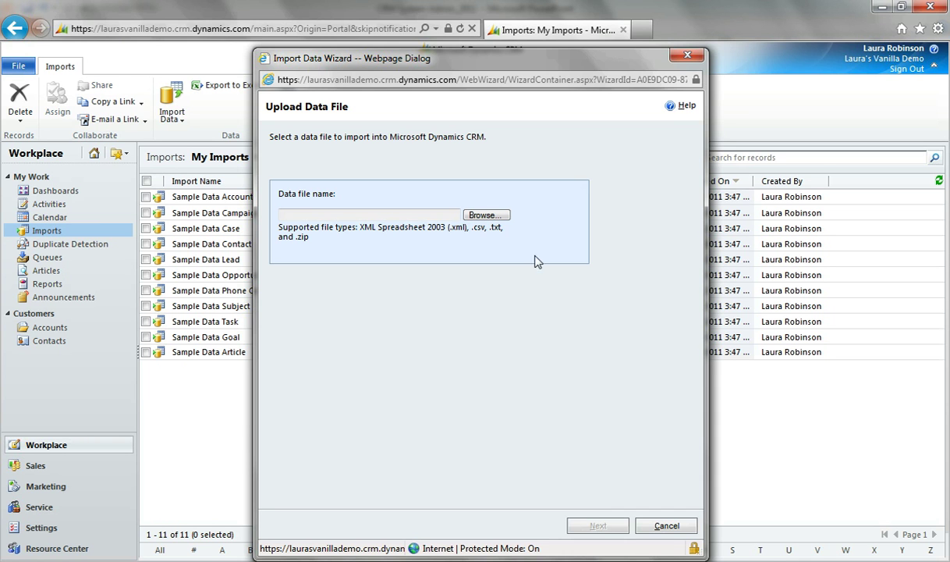
- Upload PartnerCustomEntity.csv as the data file and accept the Default (Automatic Mapping) data map
click(483, 220)
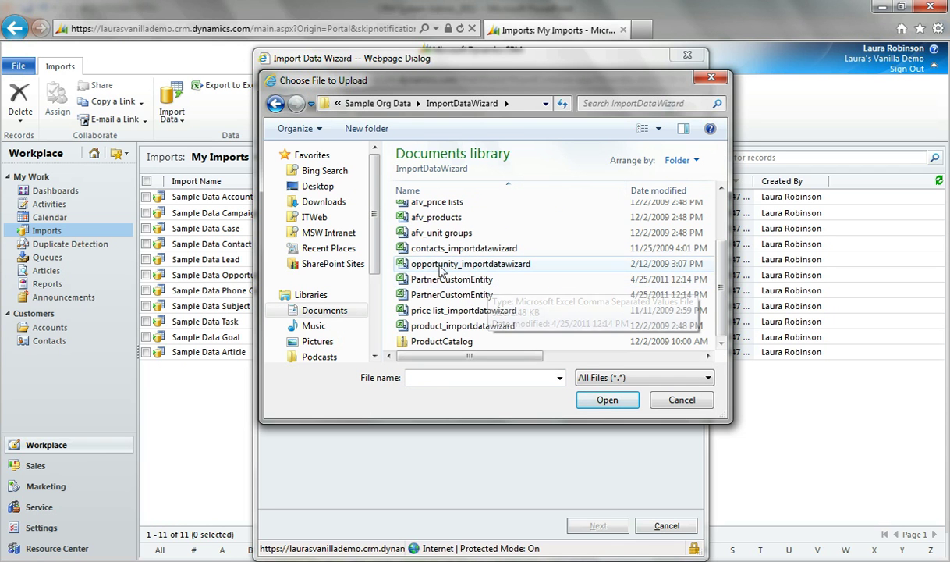
click(436, 281)
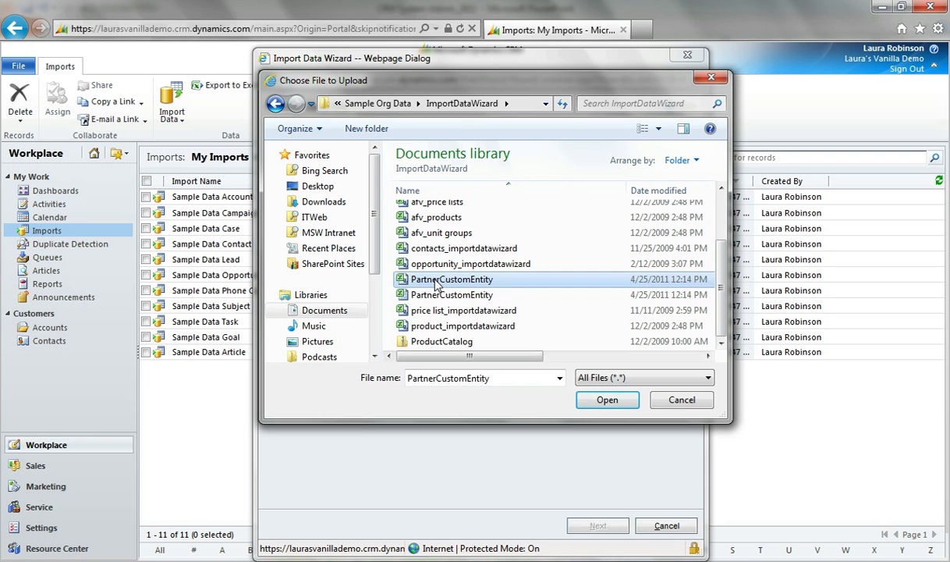
click(607, 399)
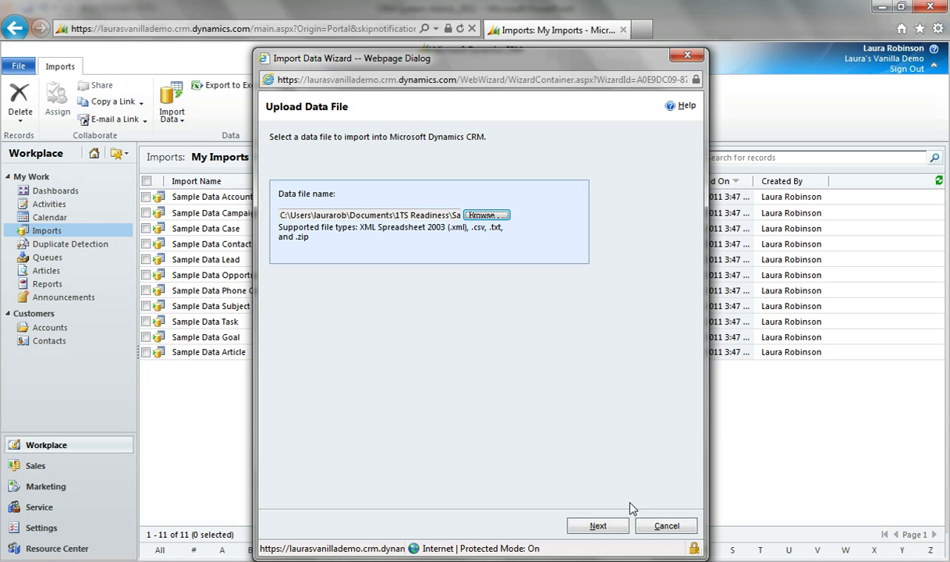
click(596, 526)
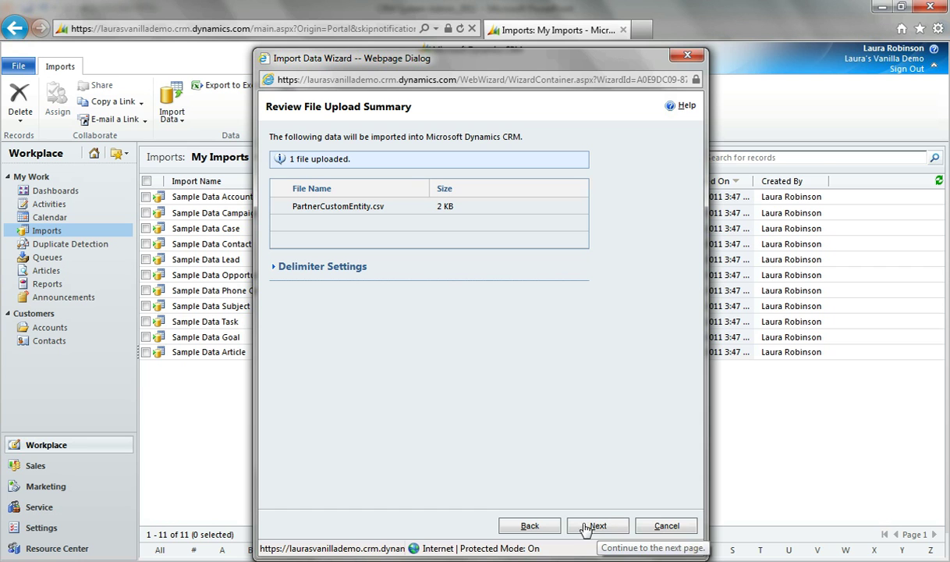
click(597, 527)
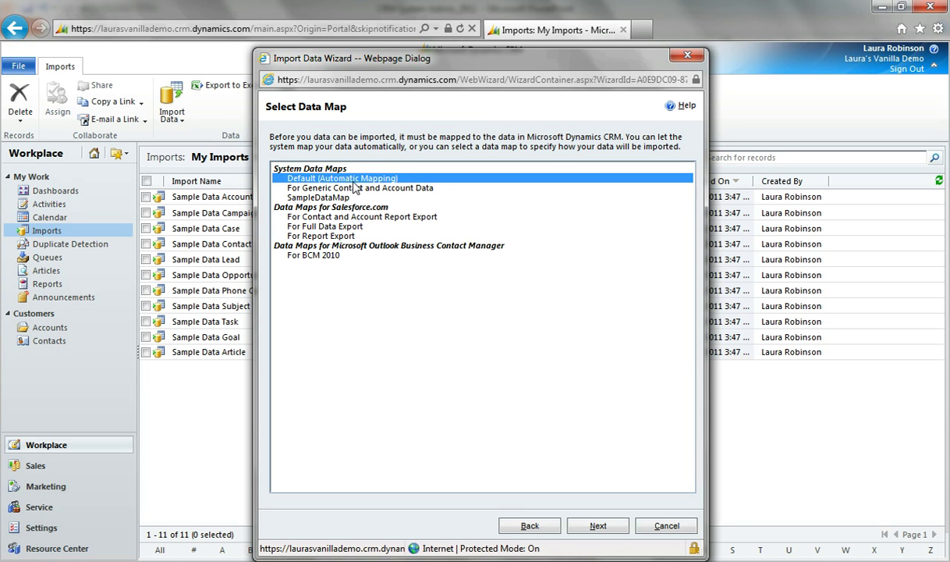
click(595, 526)
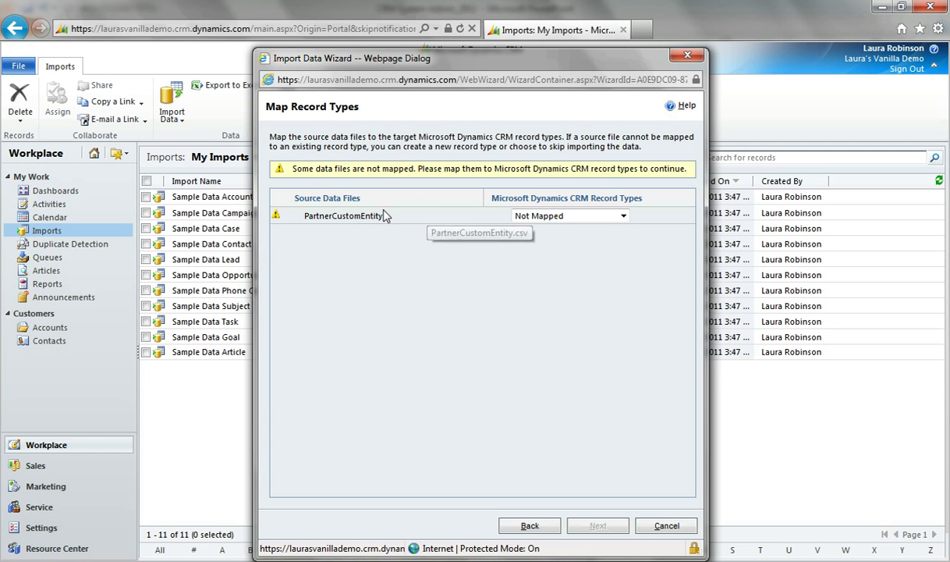
- Map the PartnerCustomEntity file to a new record type named Partner, with plural name Partners and primary field Partner Name
click(544, 221)
drag(635, 297, 637, 257)
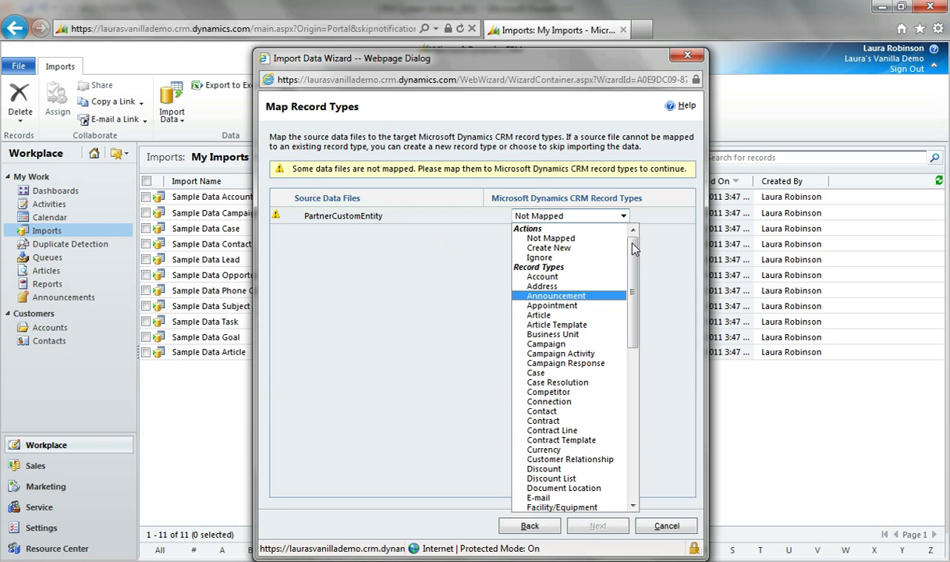
click(548, 248)
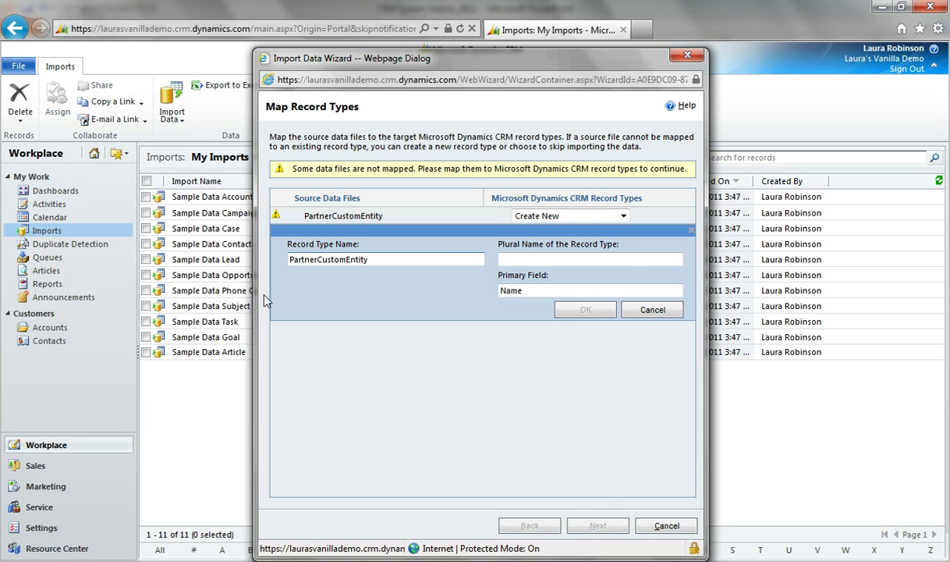
drag(317, 259, 415, 283)
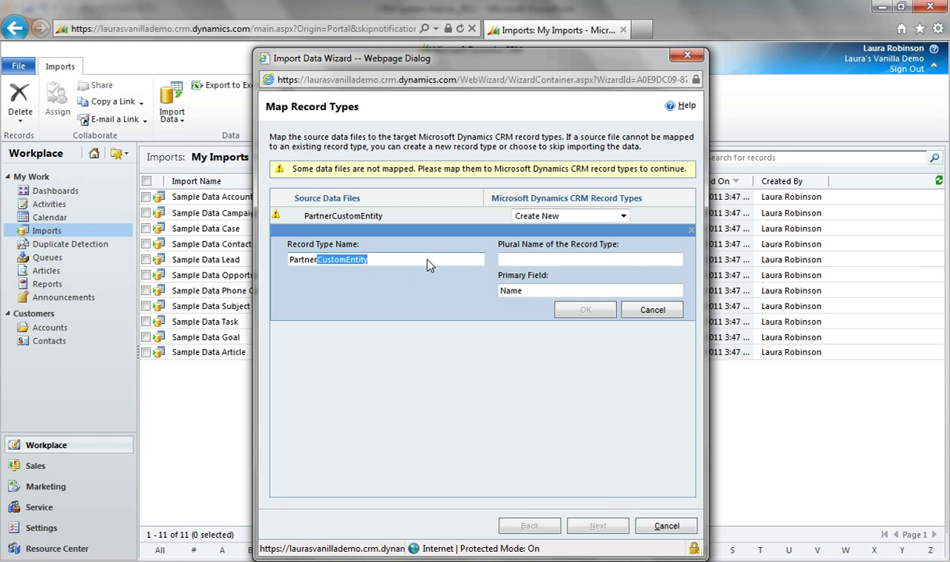
key(BackSpace)
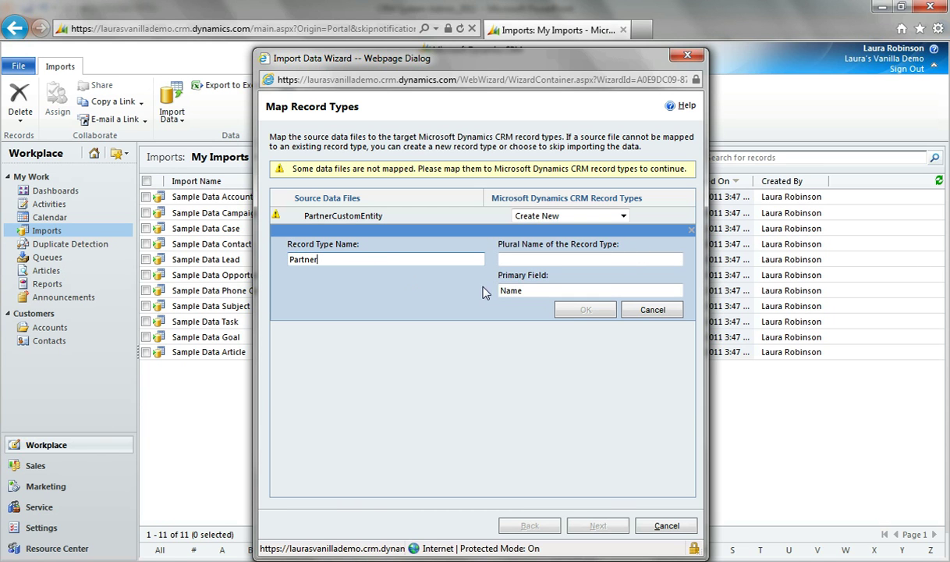
click(556, 258)
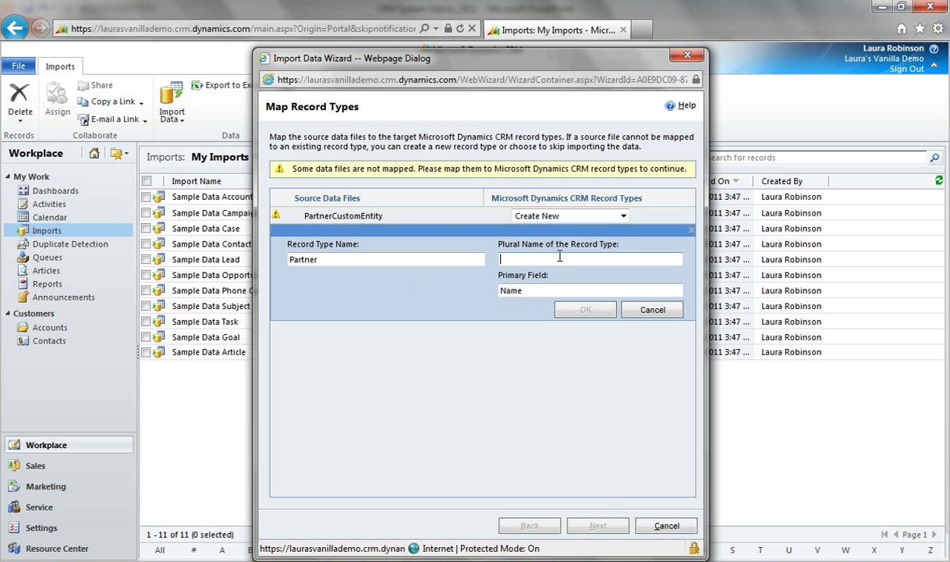
text(Partners)
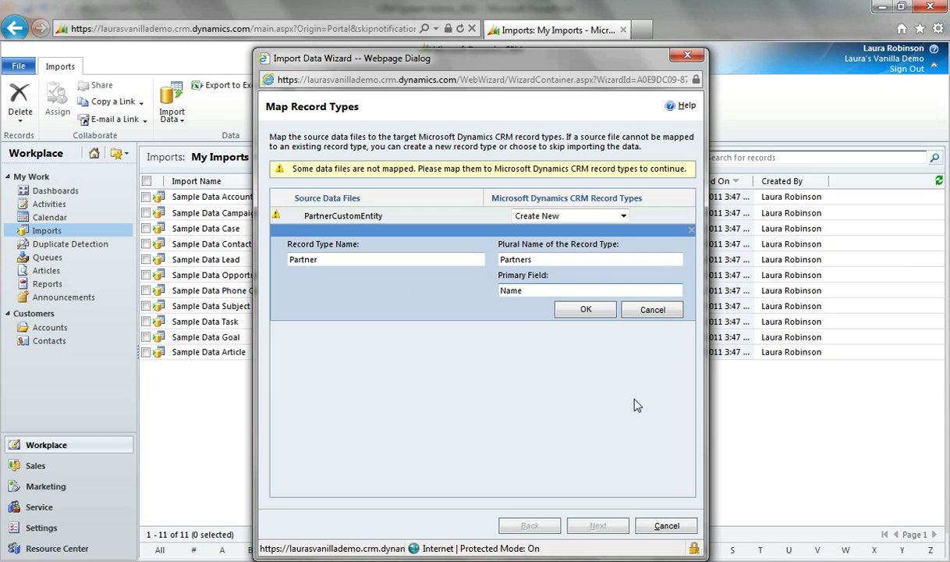
text(Partner)
click(586, 309)
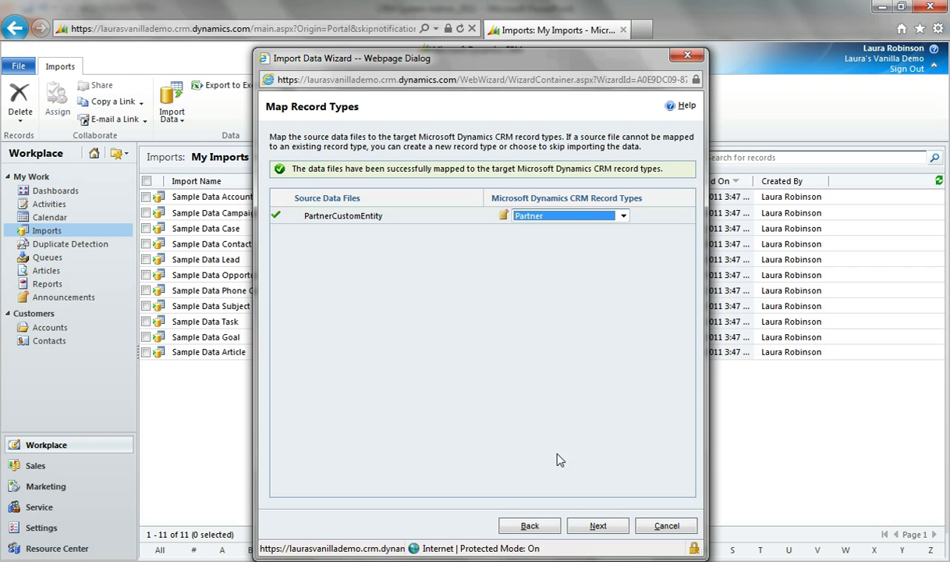
click(602, 523)
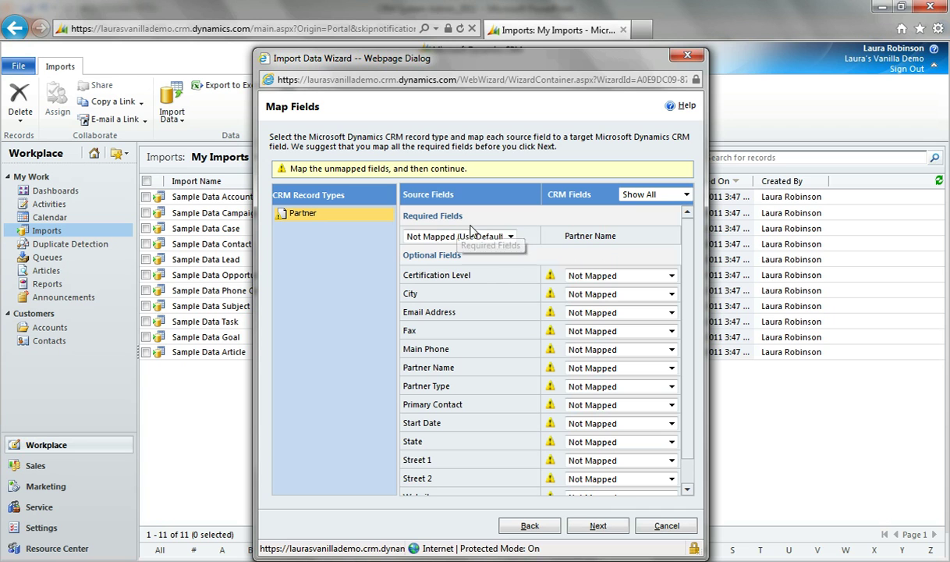
- Map the Partner Type source field to the required Partner Name field
click(510, 238)
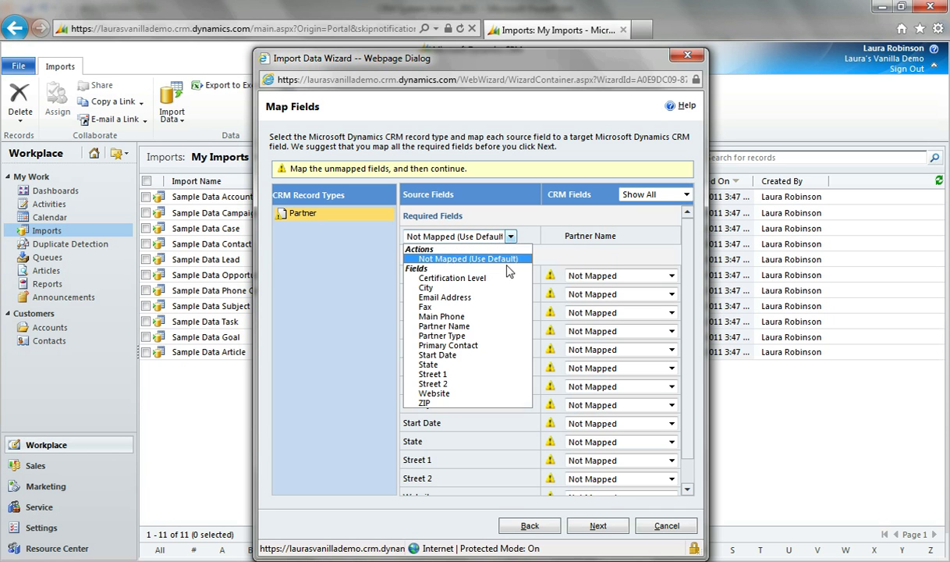
click(434, 337)
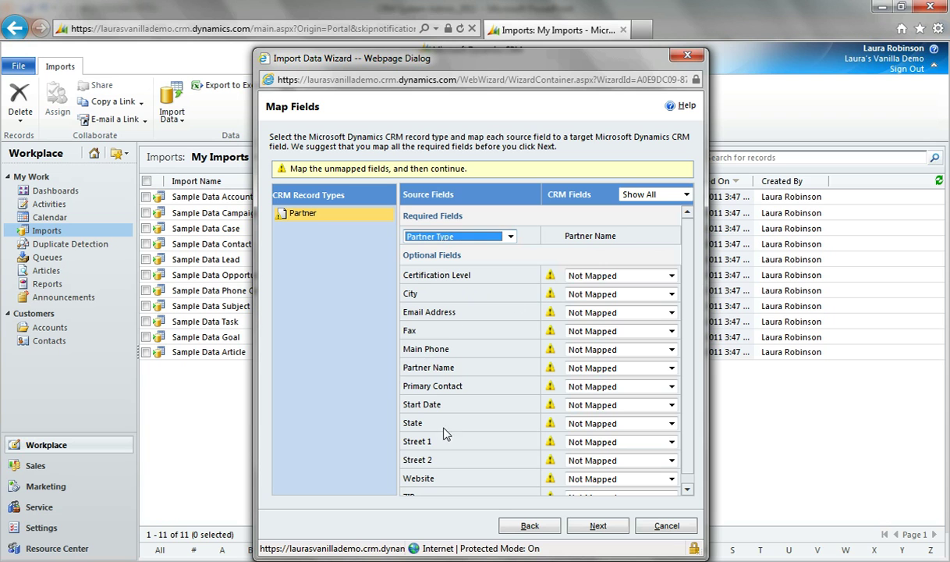
- Map Certification Level to a new Option Set field with the values Bronze, Gold and Silver
click(567, 274)
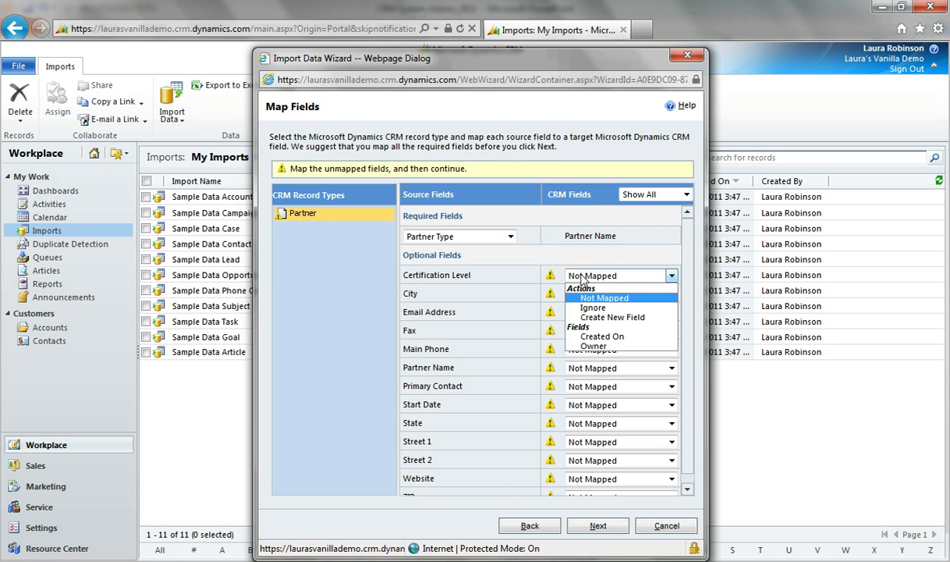
click(610, 317)
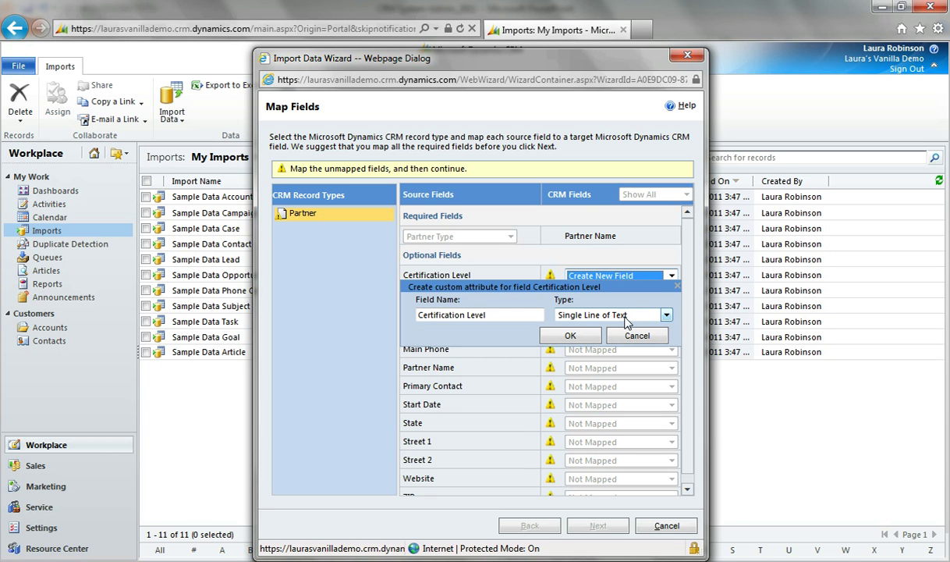
click(625, 315)
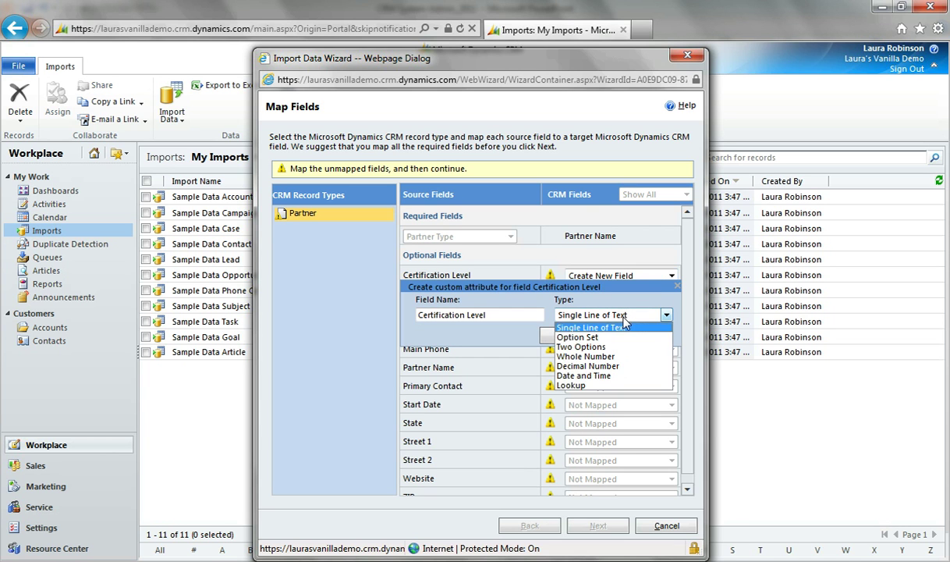
click(581, 338)
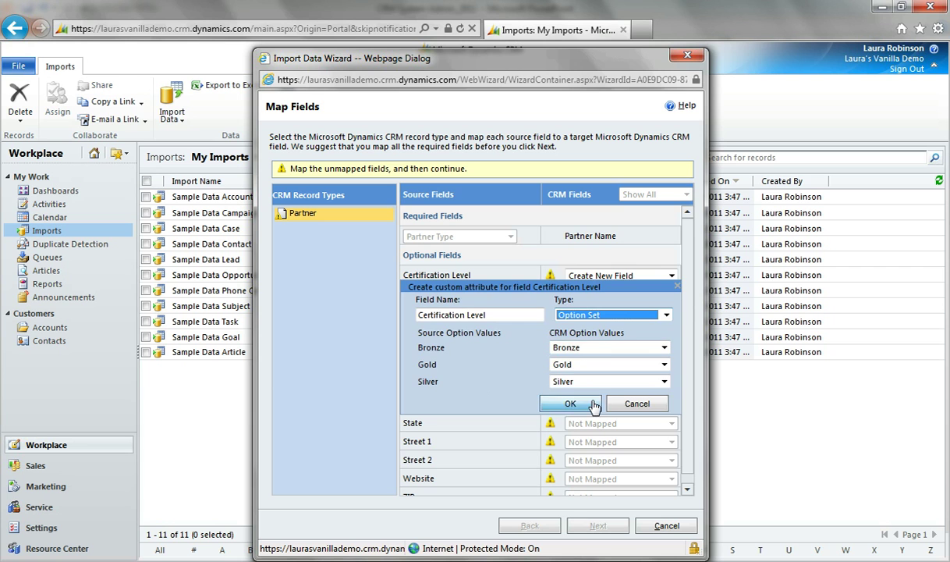
click(568, 403)
- Map the City and Email Address source fields to new Single Line of Text fields of the same names
click(620, 294)
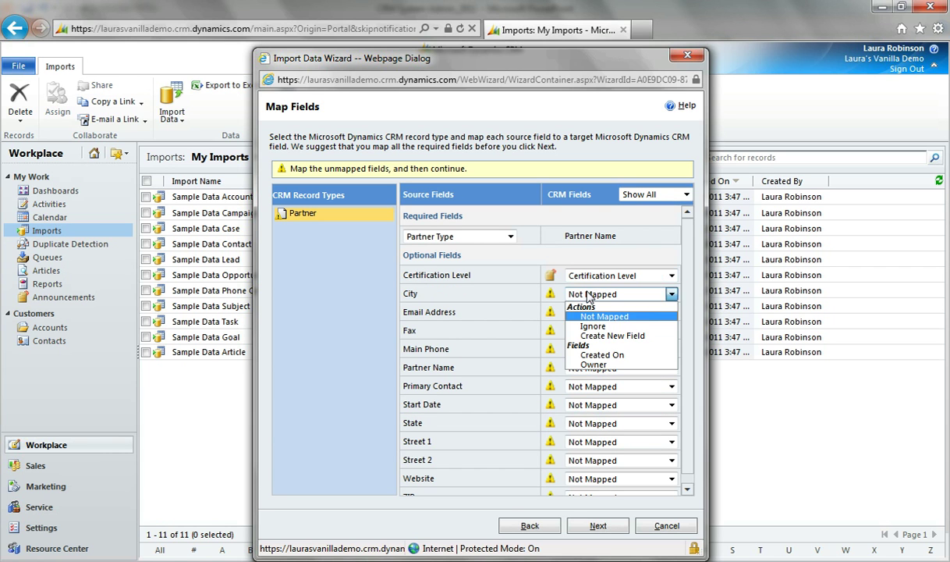
click(615, 339)
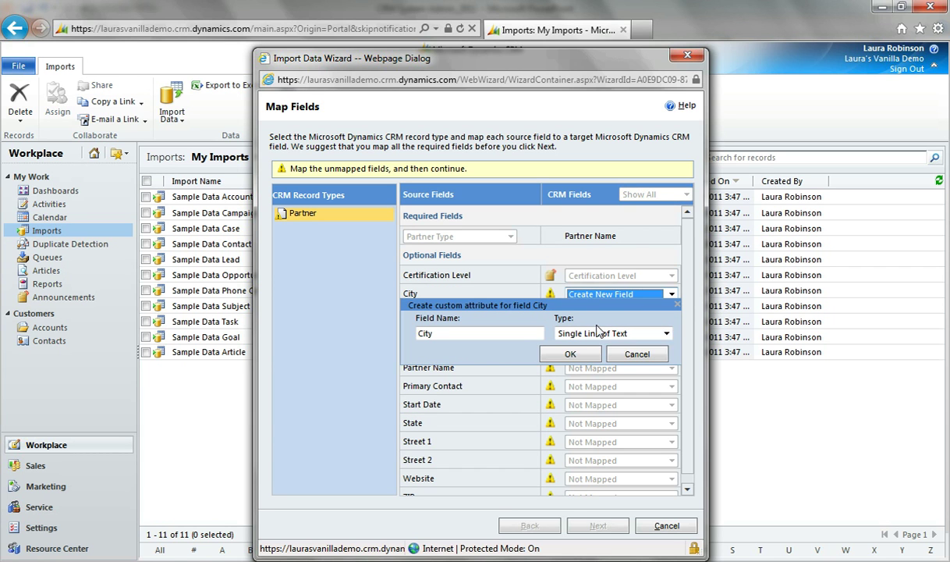
click(568, 356)
click(652, 313)
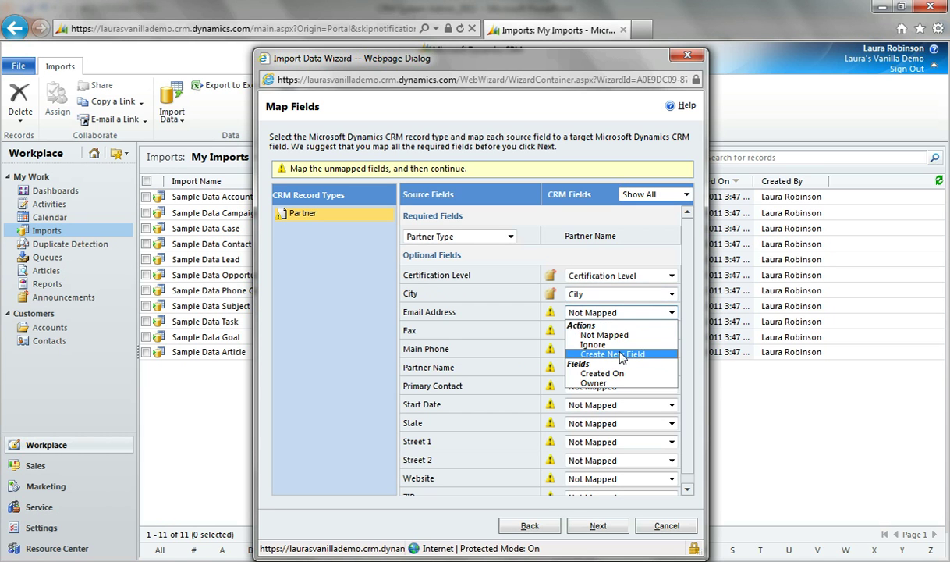
click(621, 354)
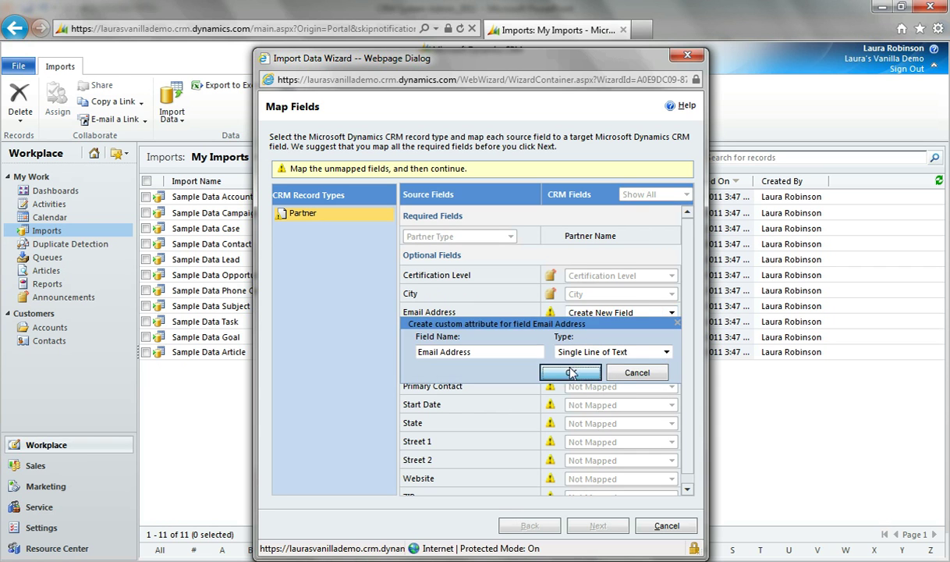
click(572, 373)
- Map the Fax and Main Phone source fields to new CRM fields of the same names
click(596, 333)
click(621, 370)
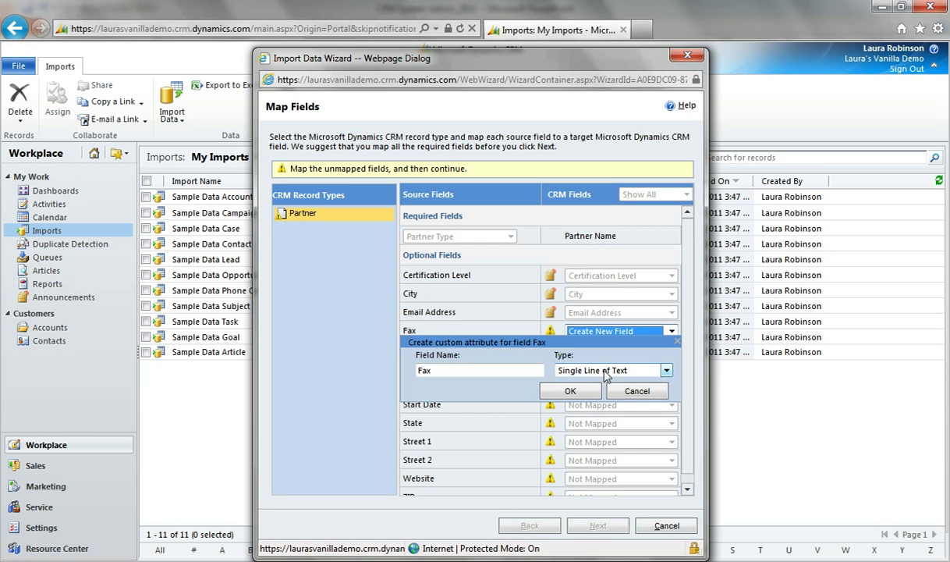
click(586, 389)
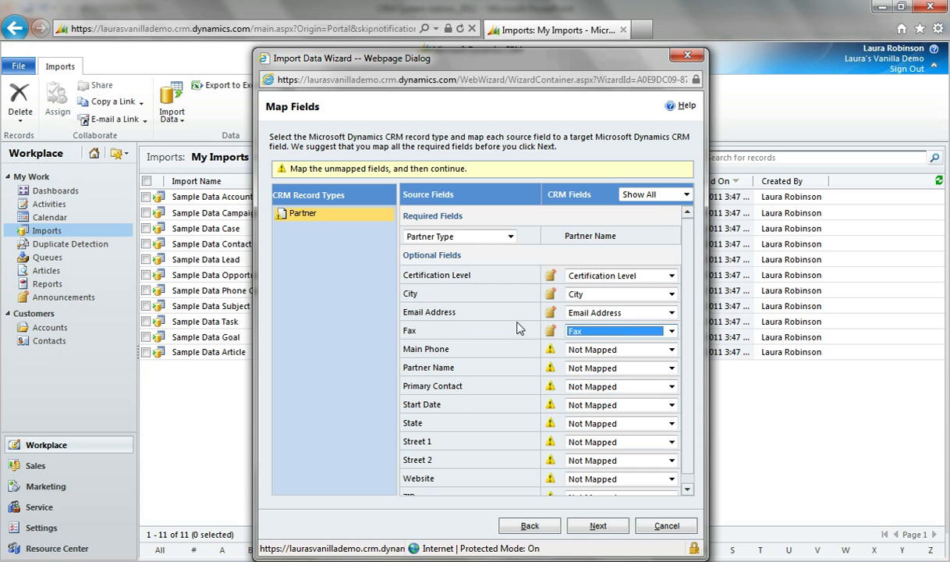
click(592, 356)
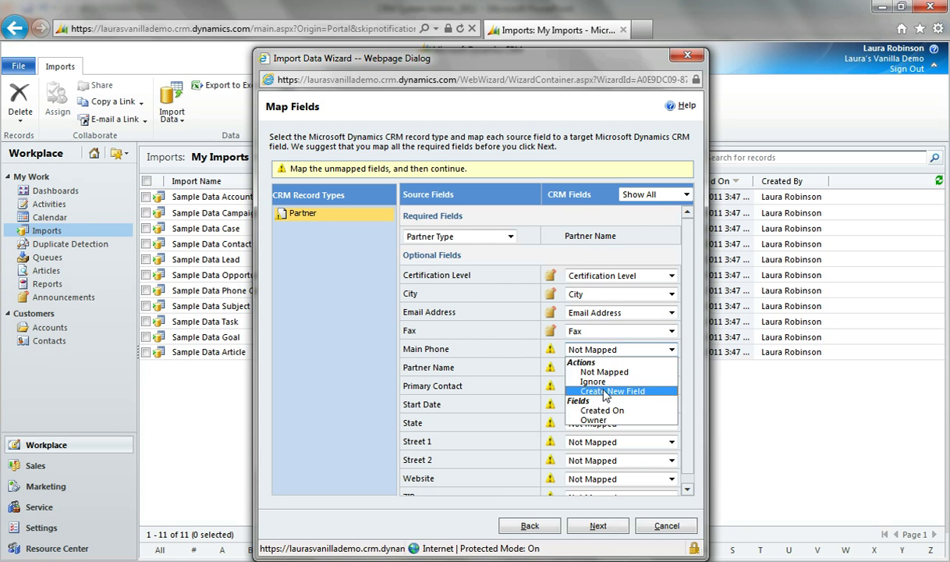
click(597, 389)
click(566, 408)
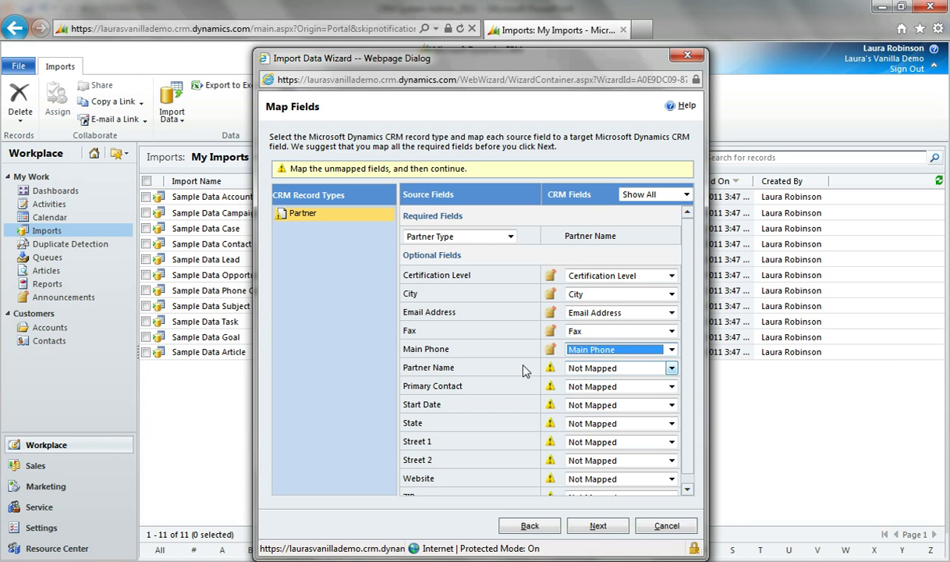
- Change the source of the required Partner Name field to the Partner Name source field
click(480, 236)
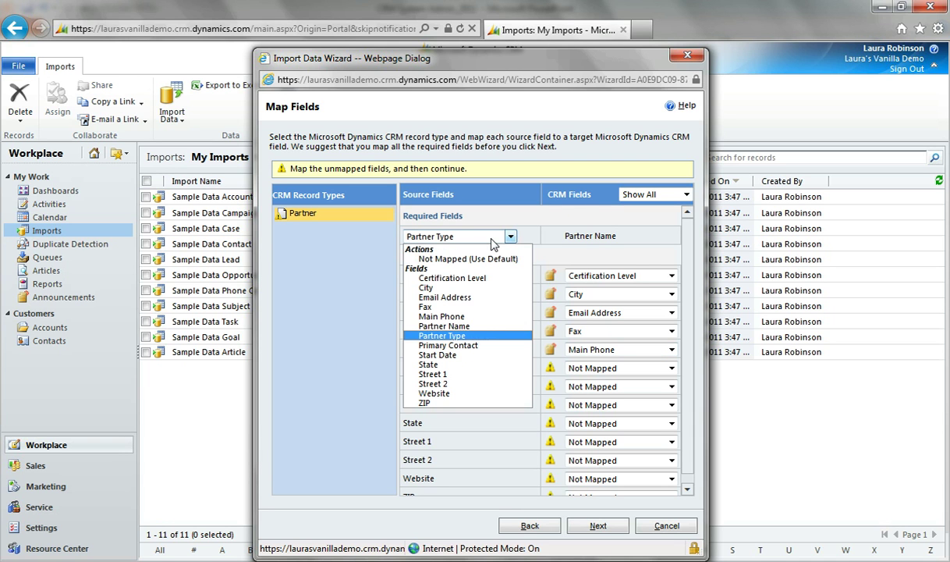
click(448, 326)
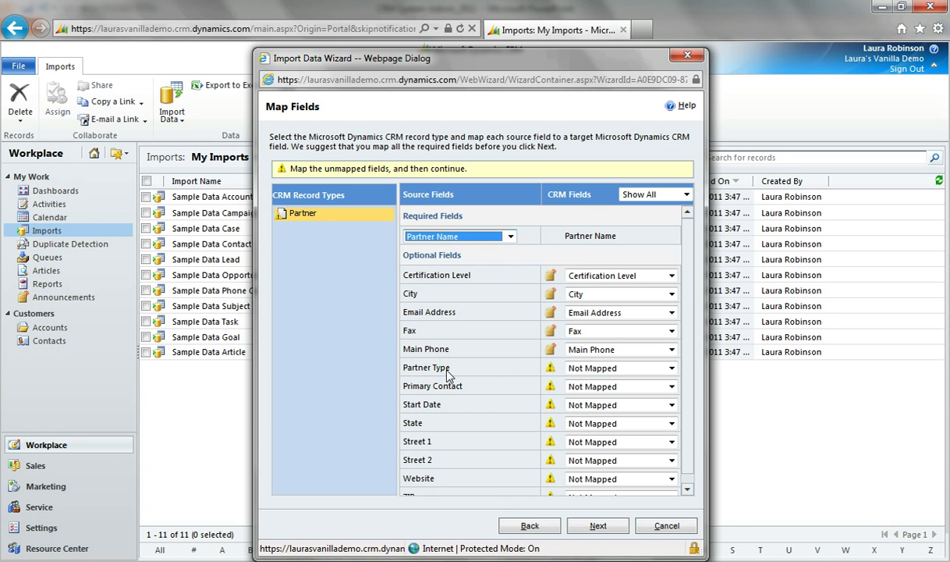
- Map Partner Type to a new Option Set field with the values ISV, OEM and Services
click(616, 372)
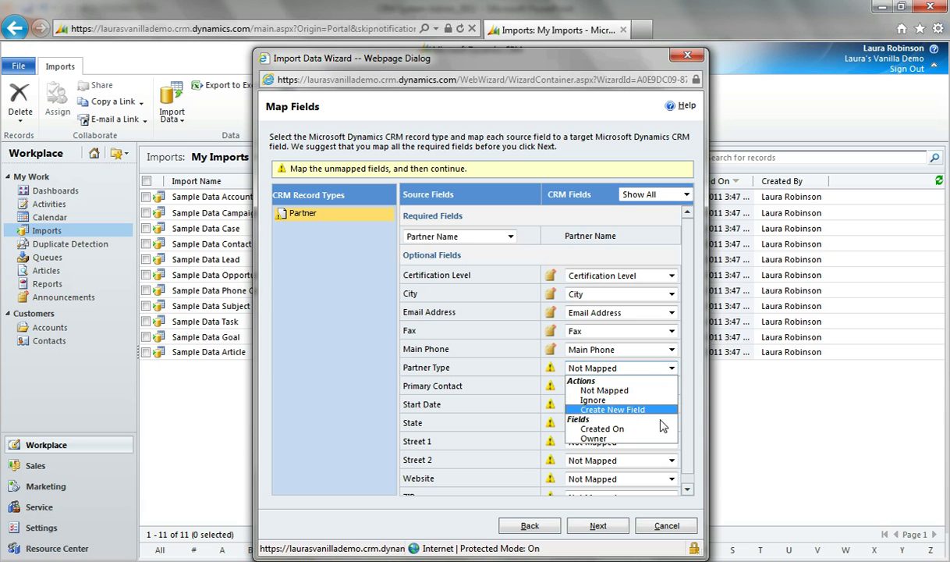
click(600, 410)
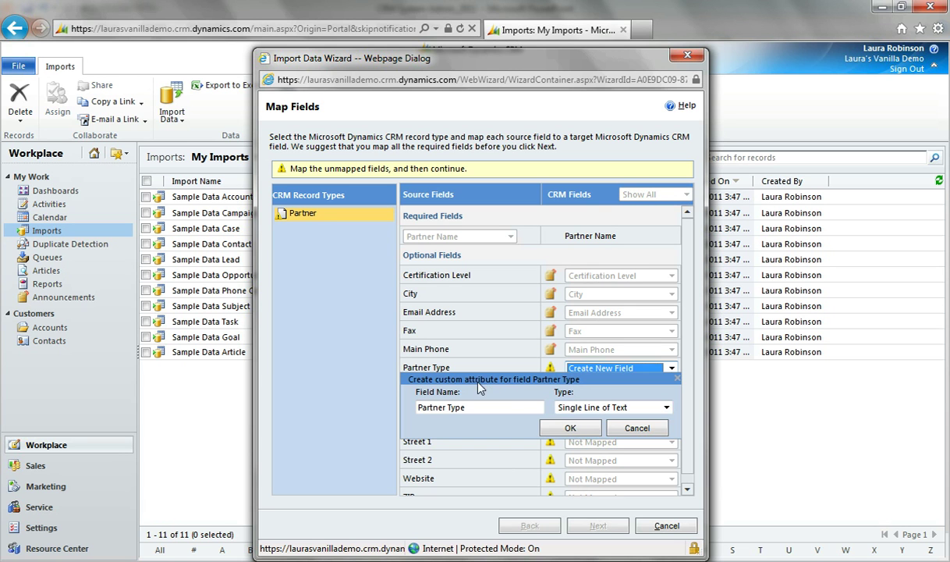
click(593, 407)
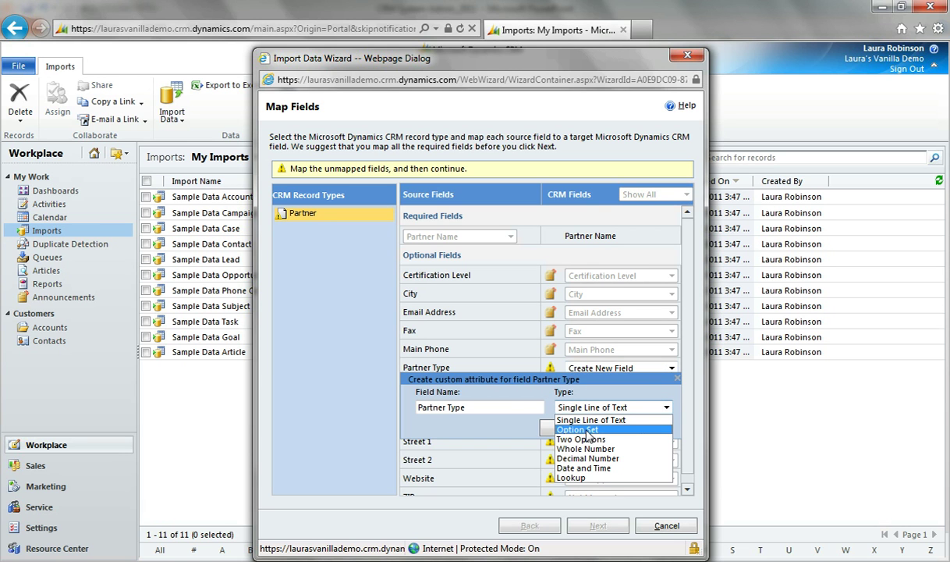
click(573, 430)
scroll(684, 411, down, 1)
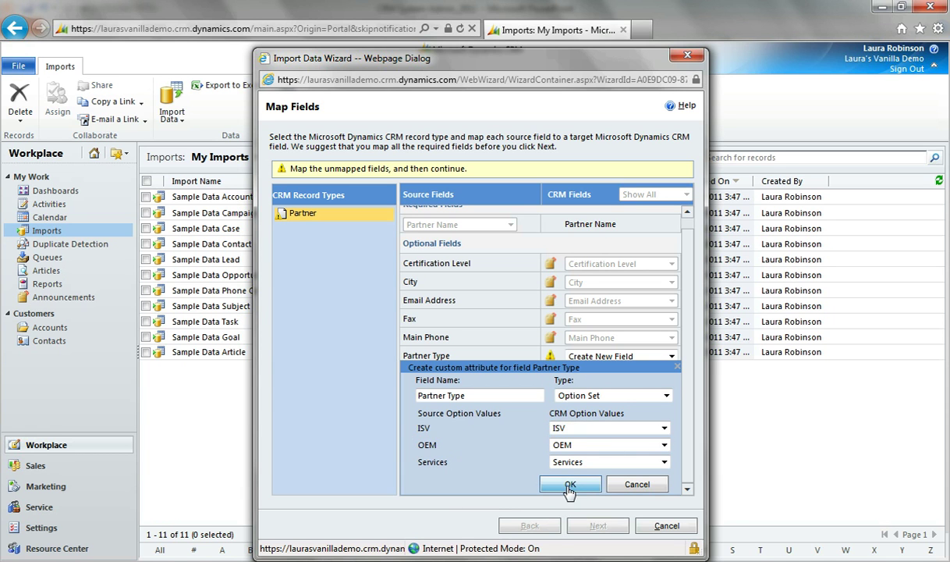
click(579, 429)
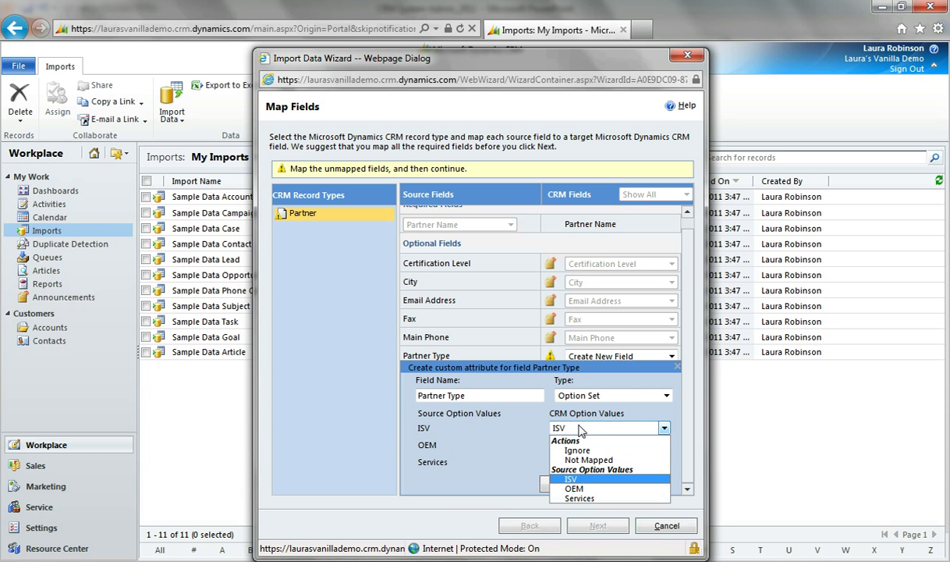
click(572, 479)
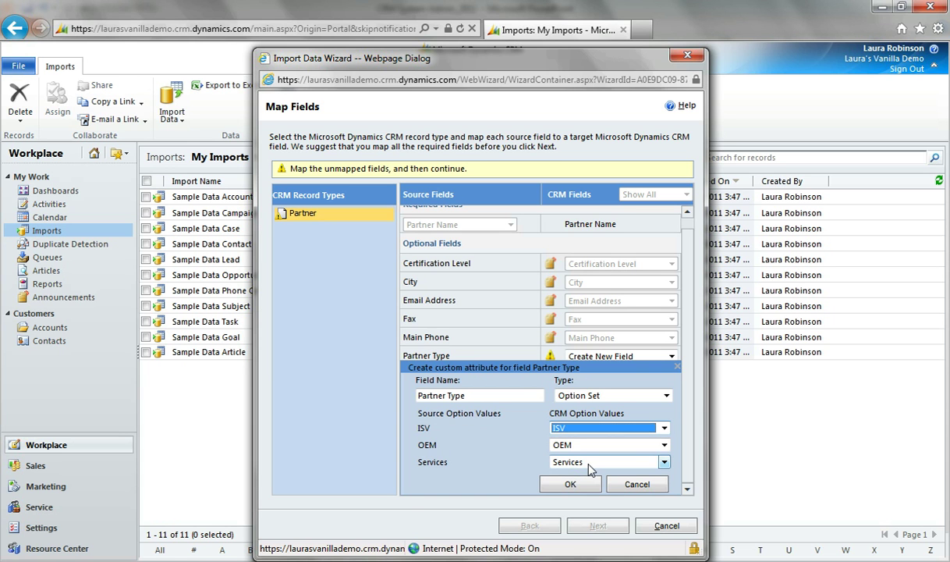
click(565, 484)
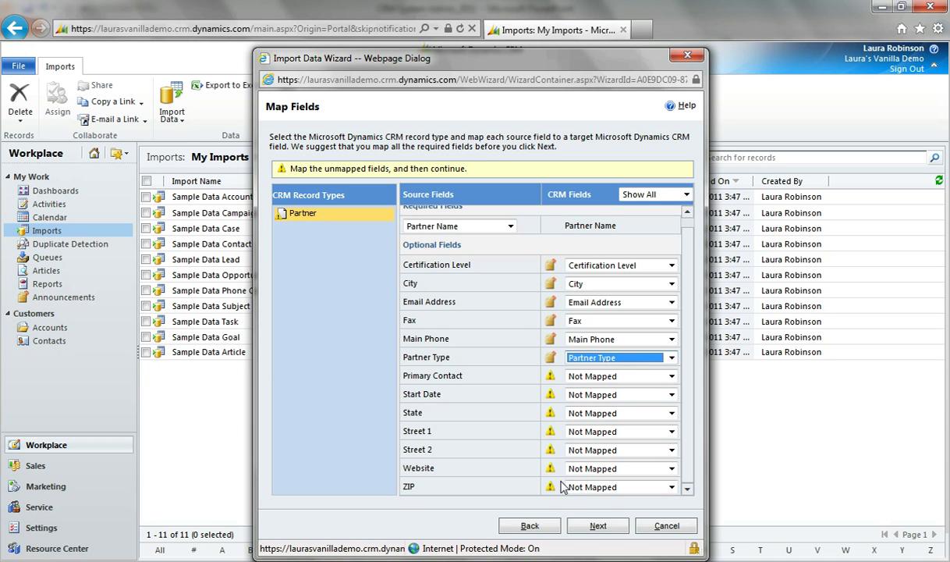
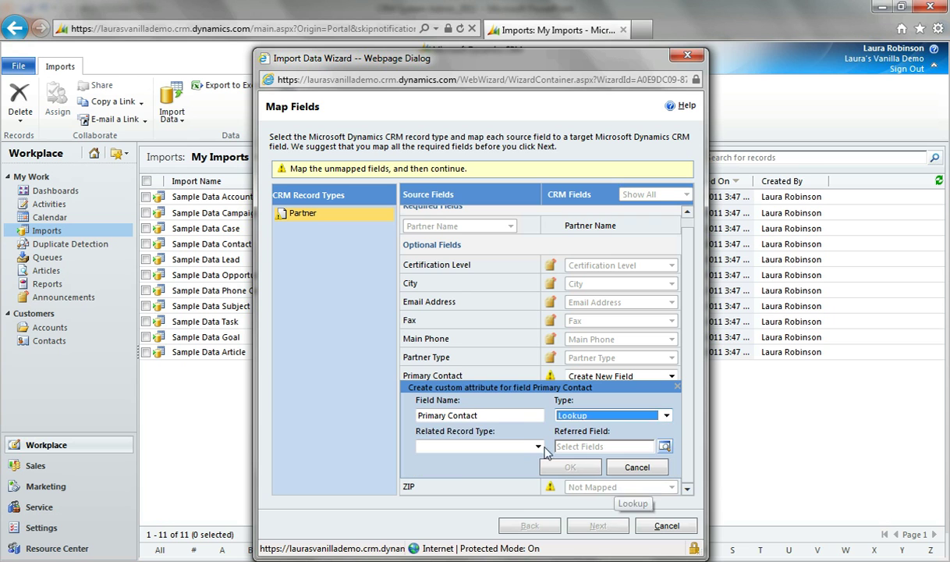
click(500, 446)
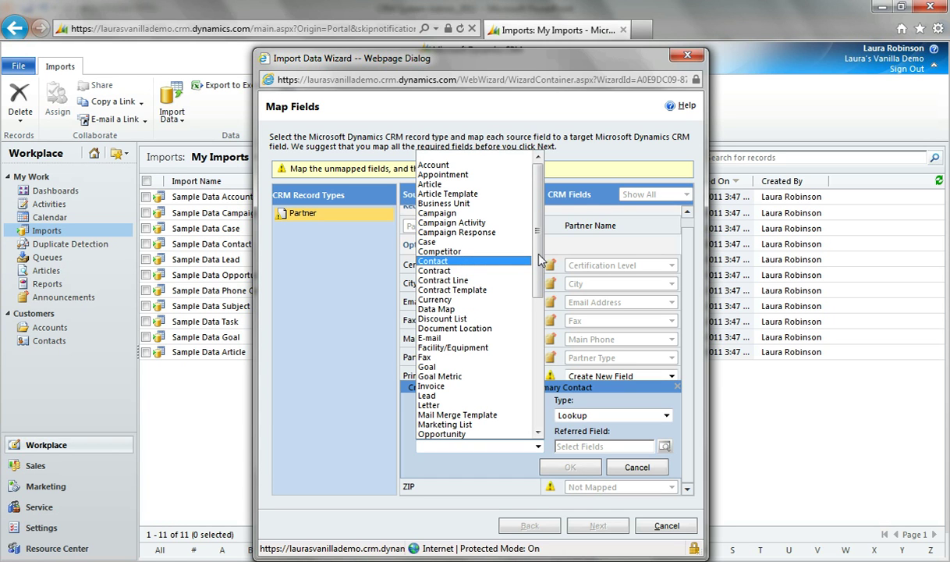
click(668, 441)
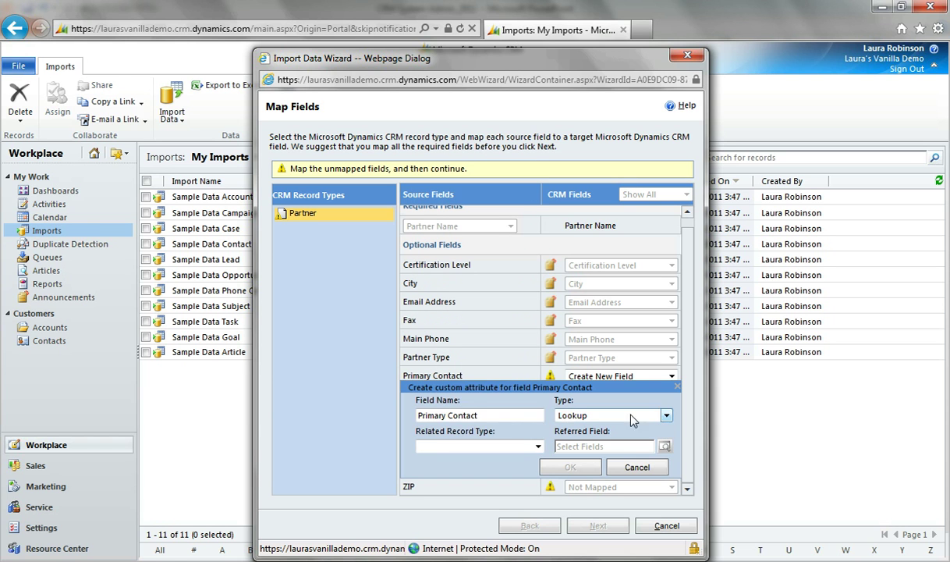
click(637, 467)
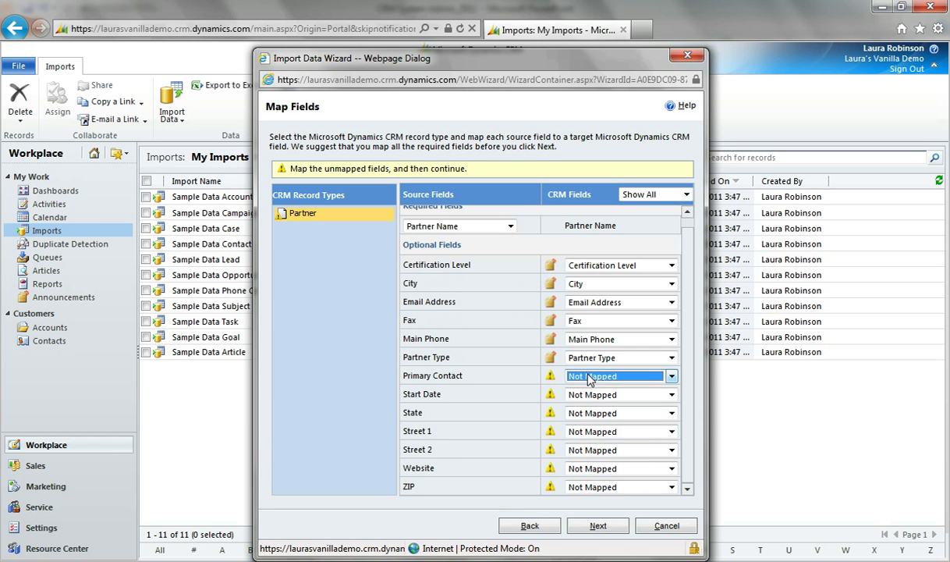
- Map Primary Contact to a new Single Line of Text field of the same name
click(671, 376)
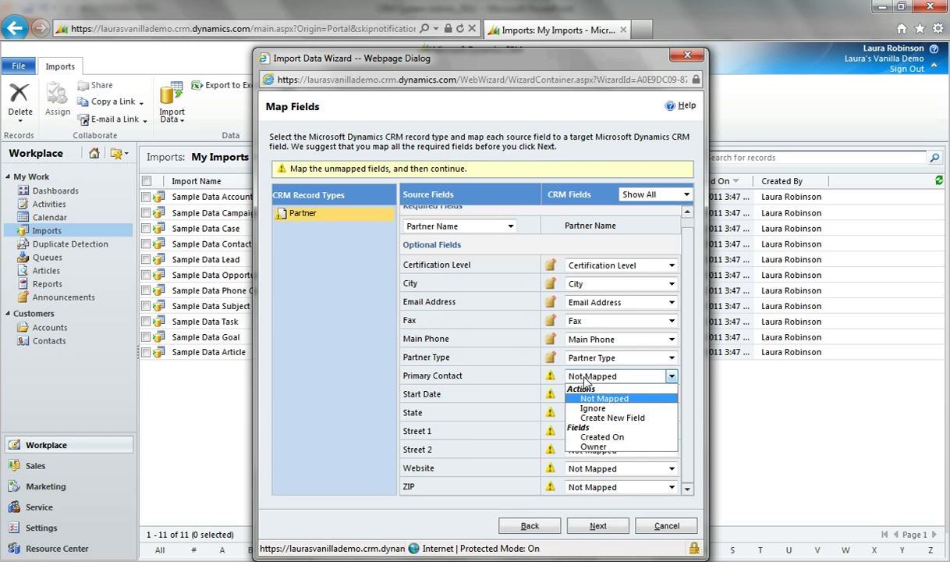
click(616, 417)
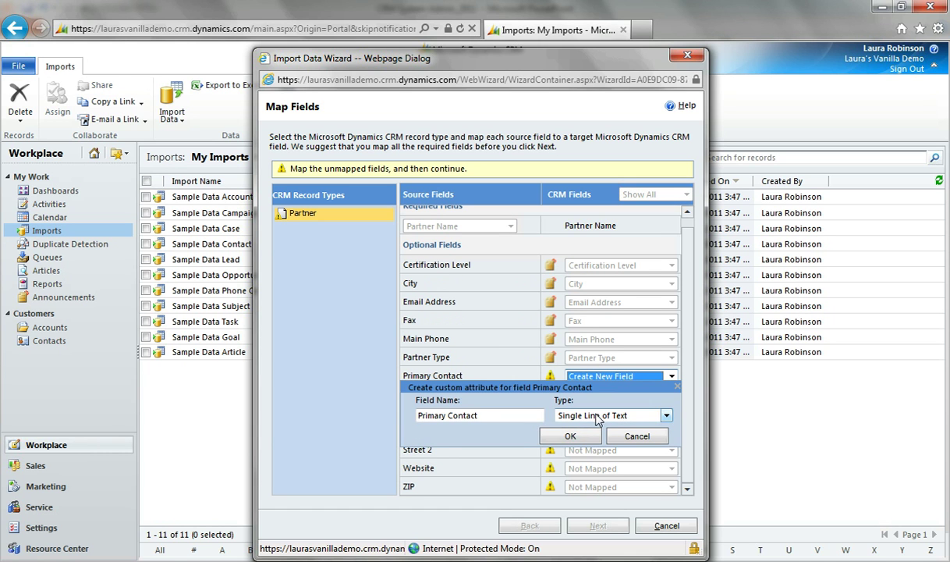
click(570, 434)
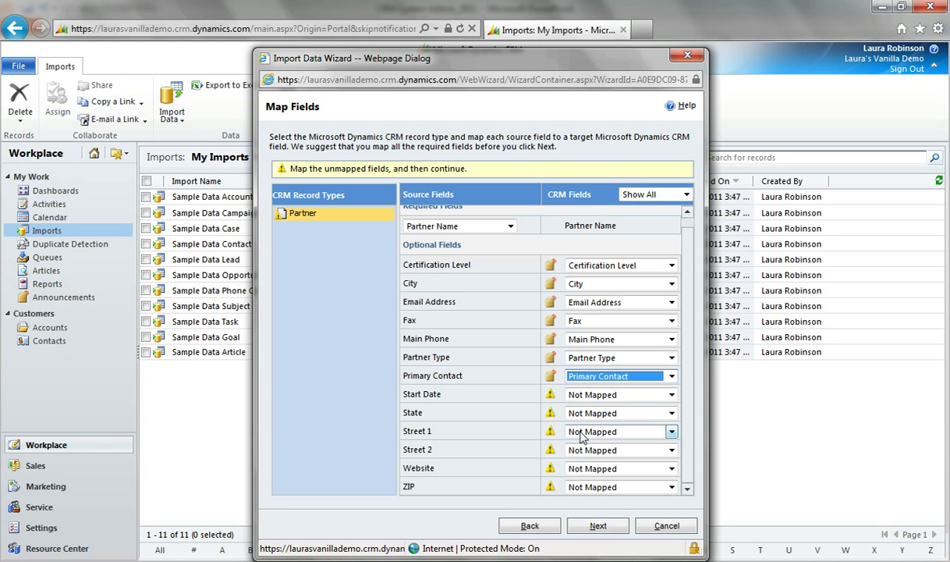
- Map Start Date to a new Date and Time field of the same name
click(663, 395)
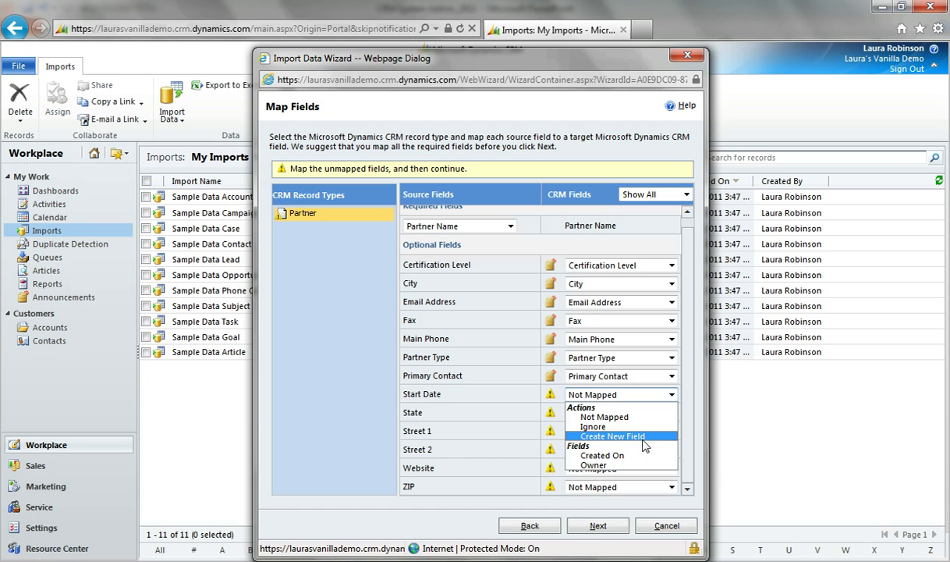
click(616, 436)
click(604, 435)
click(583, 494)
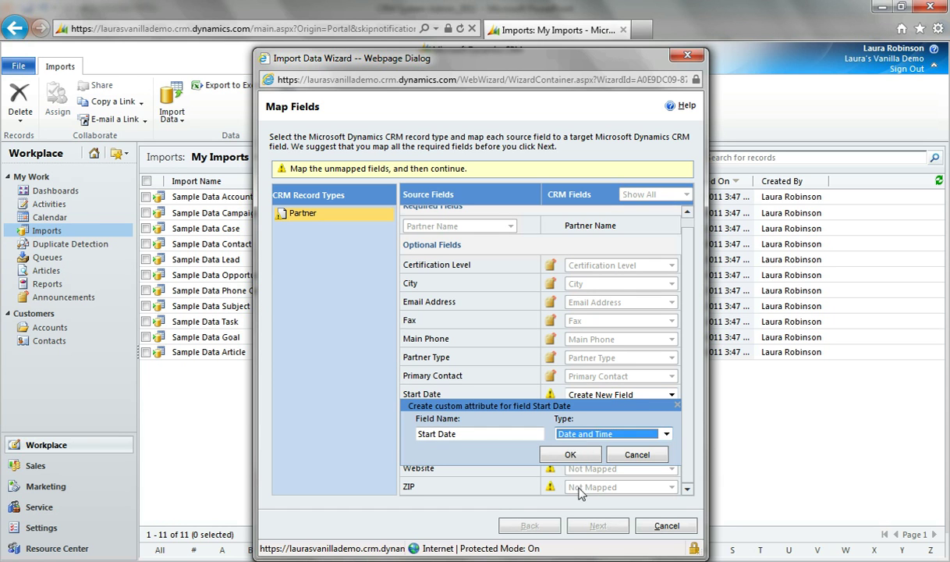
click(570, 454)
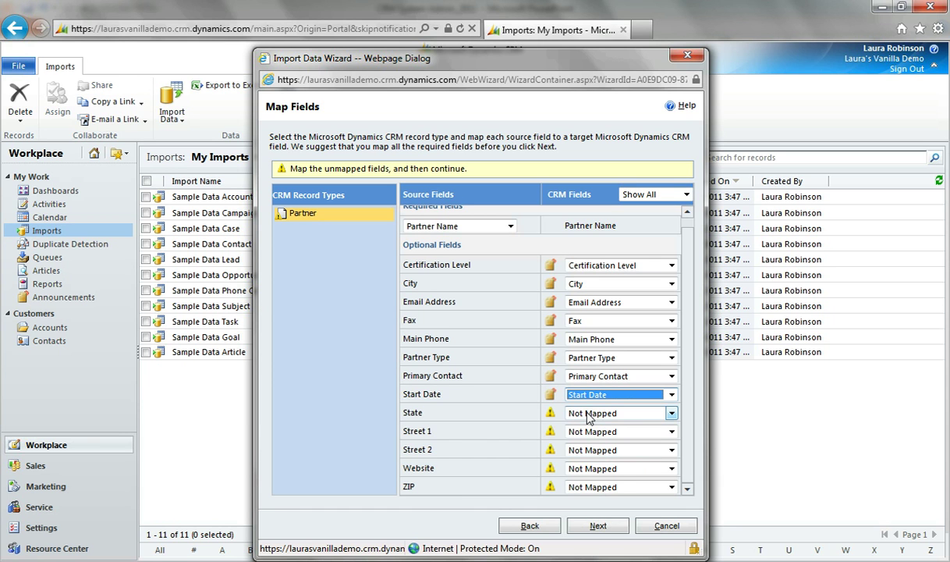
- Map State to a new Option Set field with the values CA, IA, IL, MA, MD, NY, OH, TX and WA
click(617, 413)
click(612, 454)
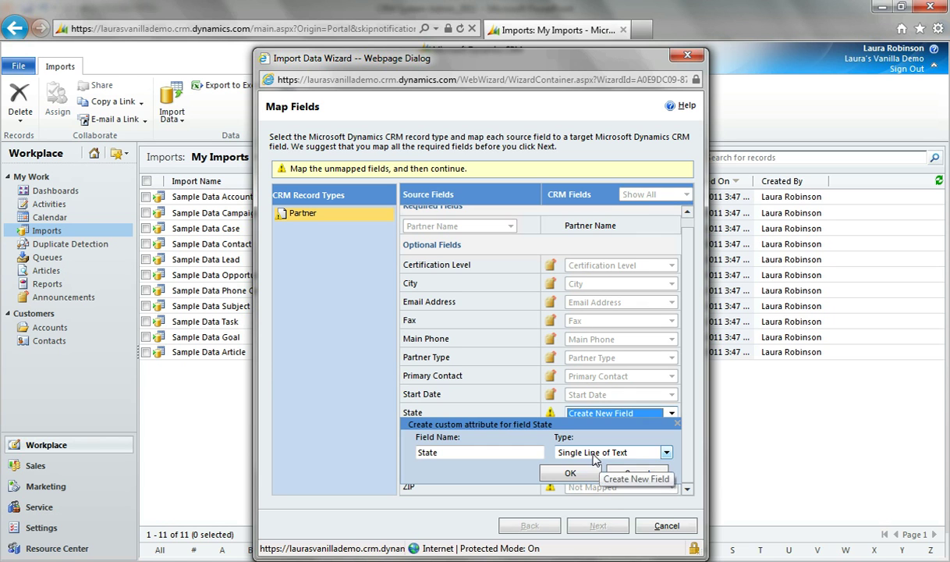
click(581, 453)
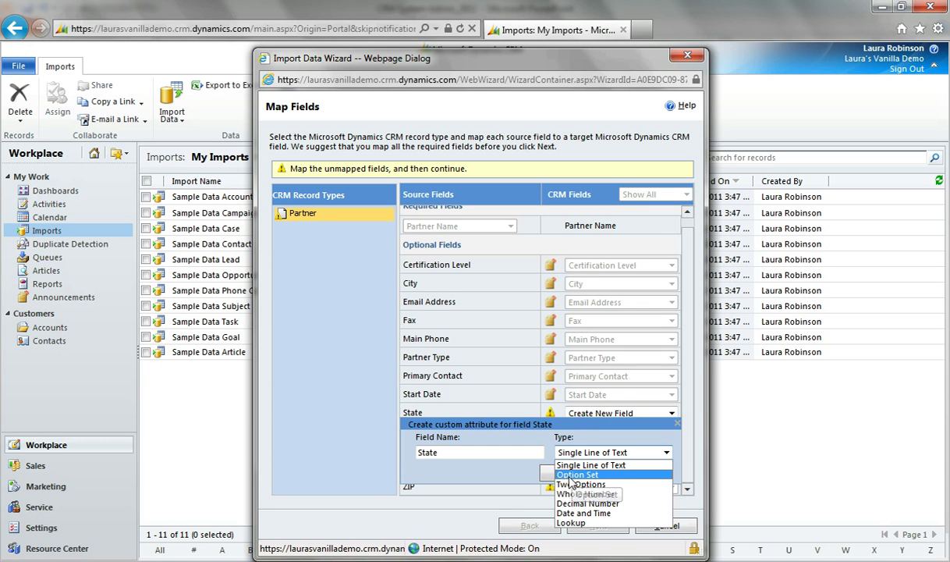
click(577, 474)
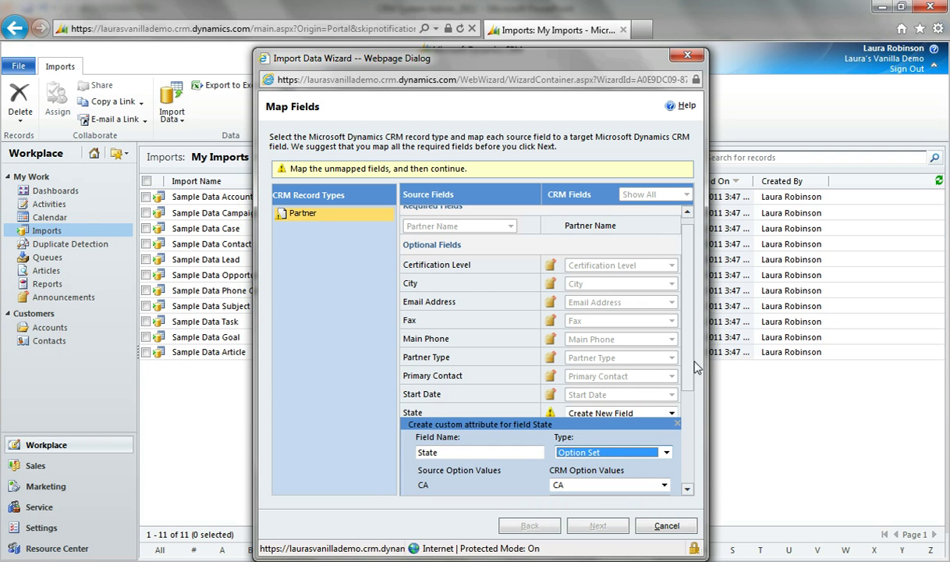
scroll(686, 434, down, 3)
scroll(690, 434, down, 1)
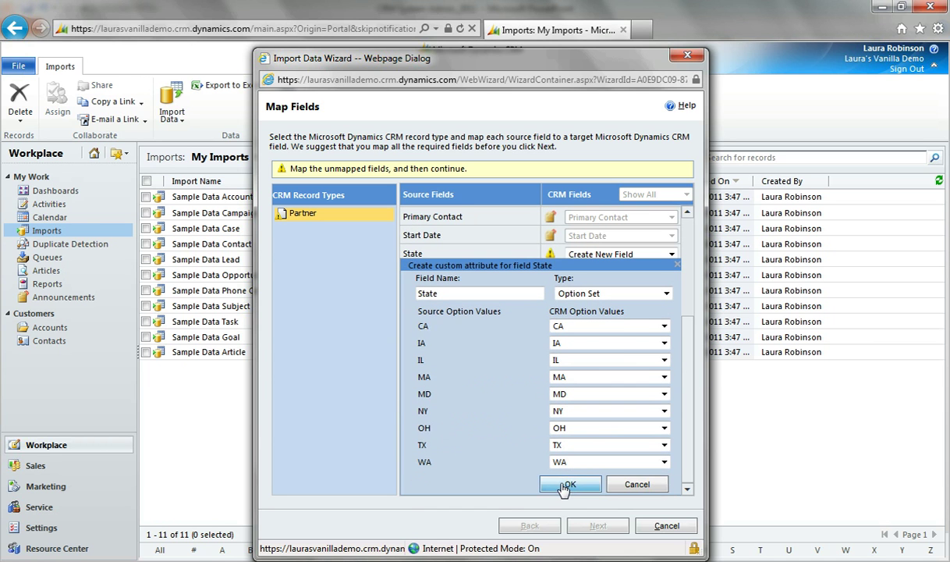
click(542, 466)
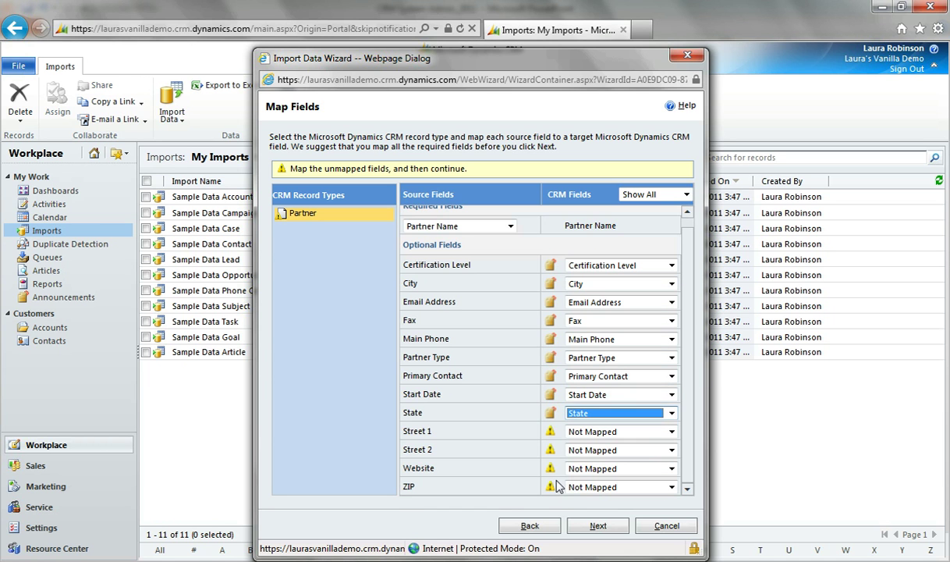
- Map the Street 1 and Street 2 source fields to new Single Line of Text fields of the same names
click(620, 431)
click(606, 474)
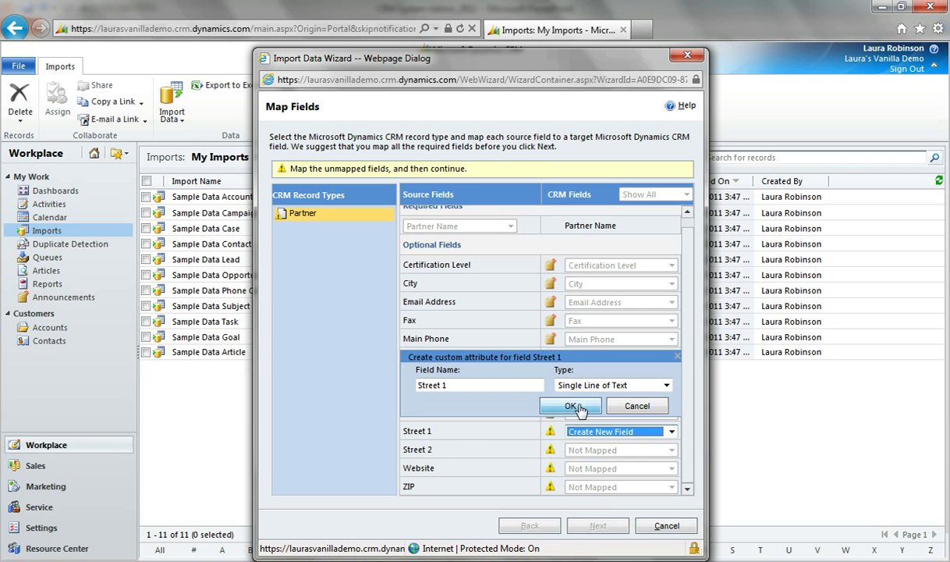
click(555, 411)
click(616, 450)
click(609, 493)
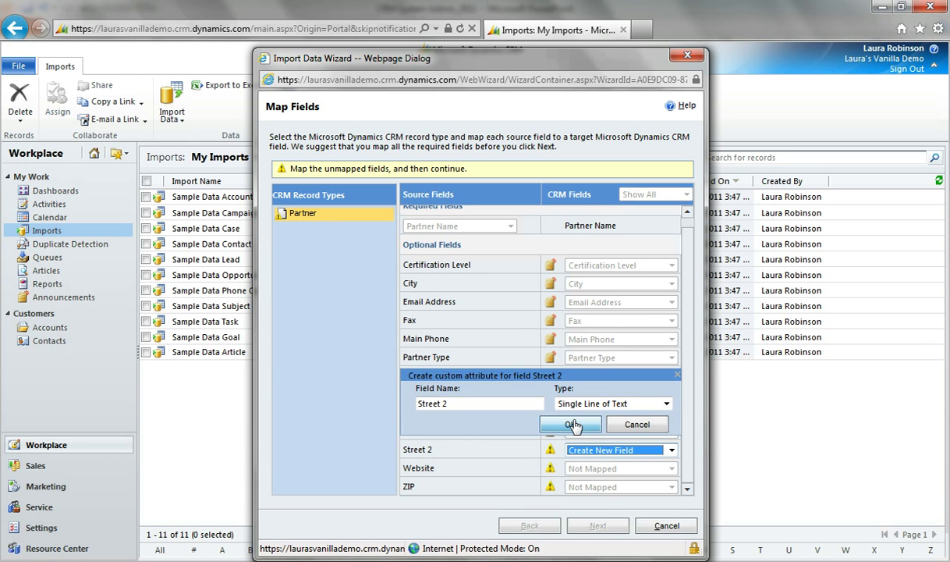
click(574, 425)
- Map the Website and ZIP source fields to new CRM fields of the same names
click(618, 468)
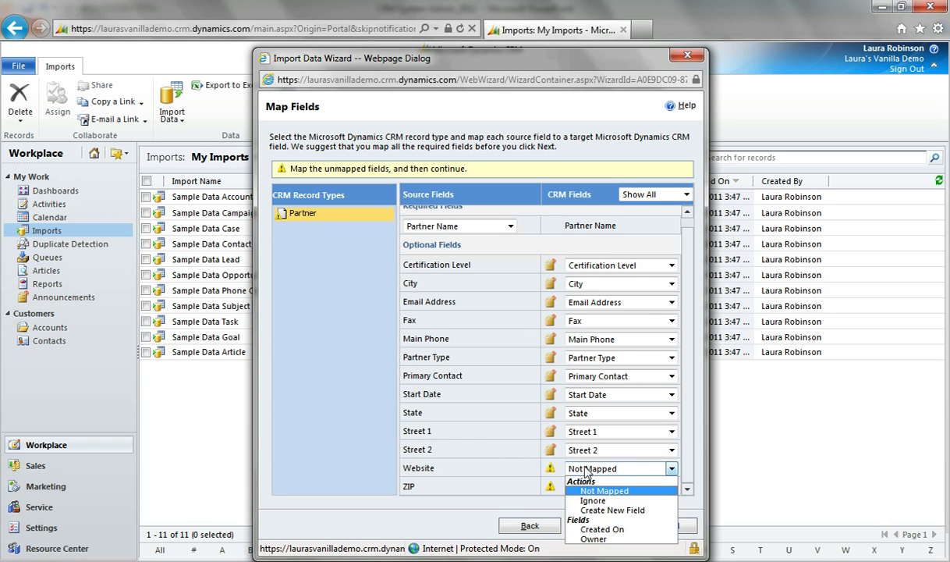
click(629, 510)
click(573, 425)
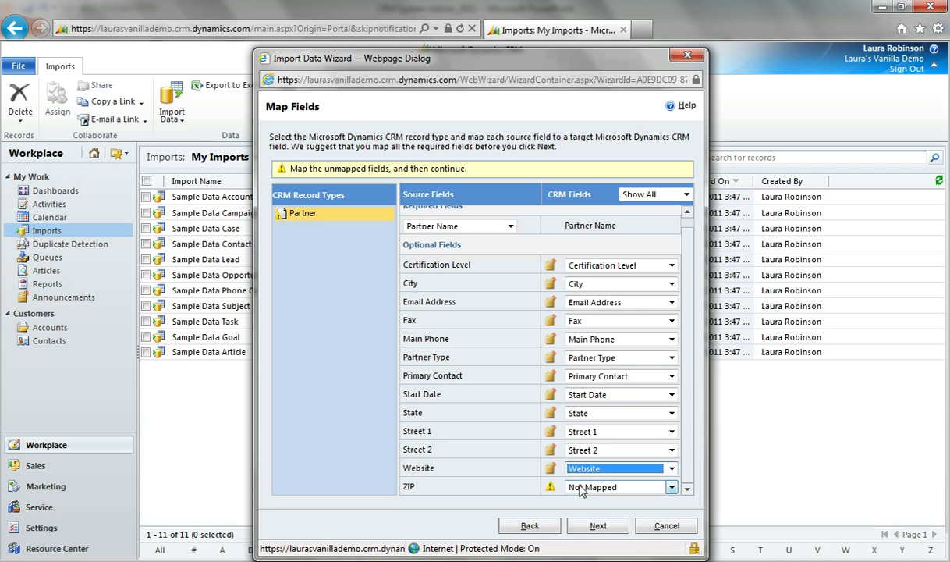
click(577, 487)
click(613, 528)
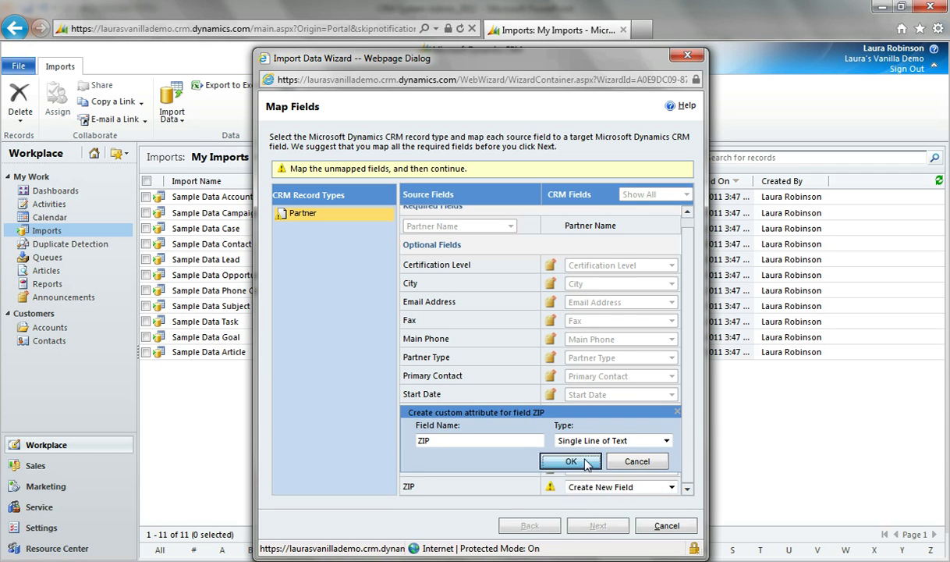
click(569, 460)
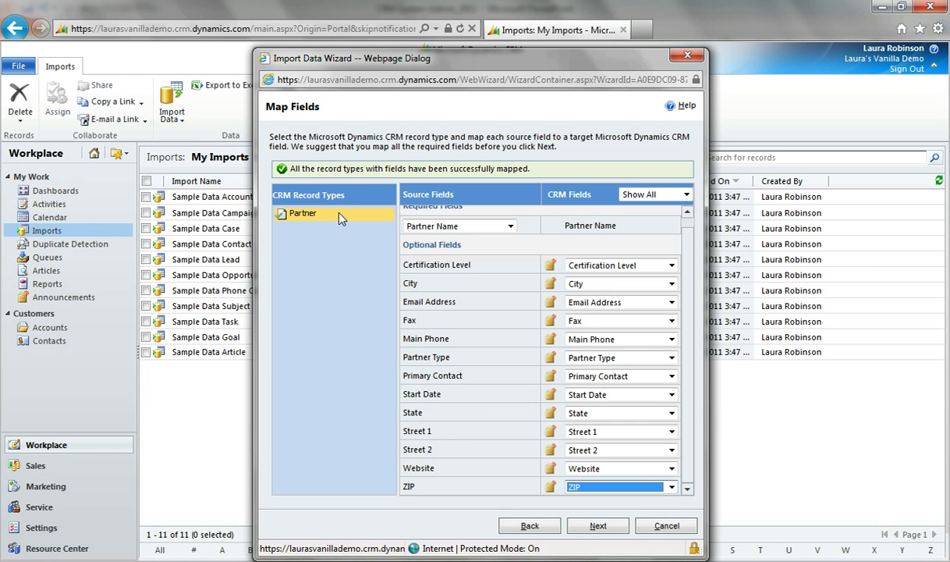
- Accept the field mappings, name the data map Partner1 and submit the data for import
click(605, 524)
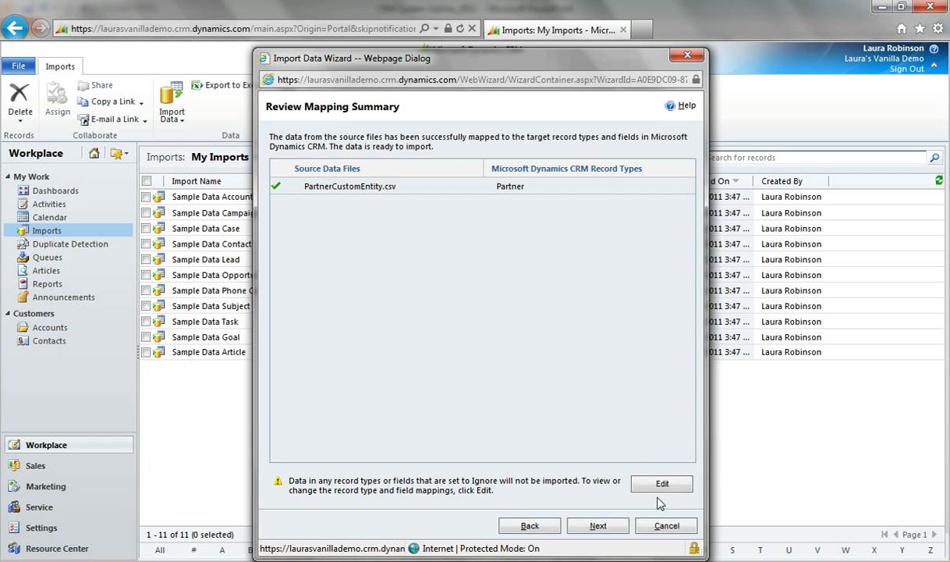
click(596, 525)
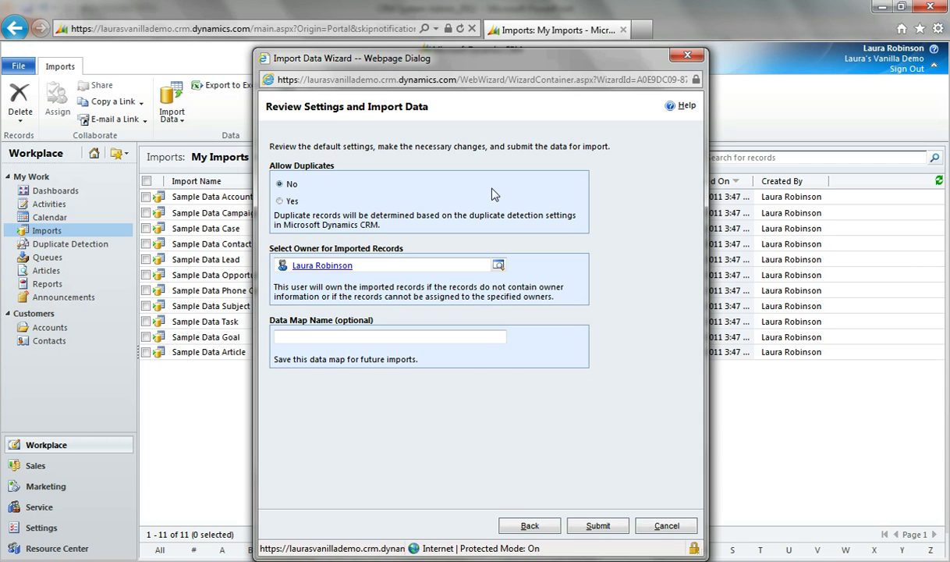
click(477, 337)
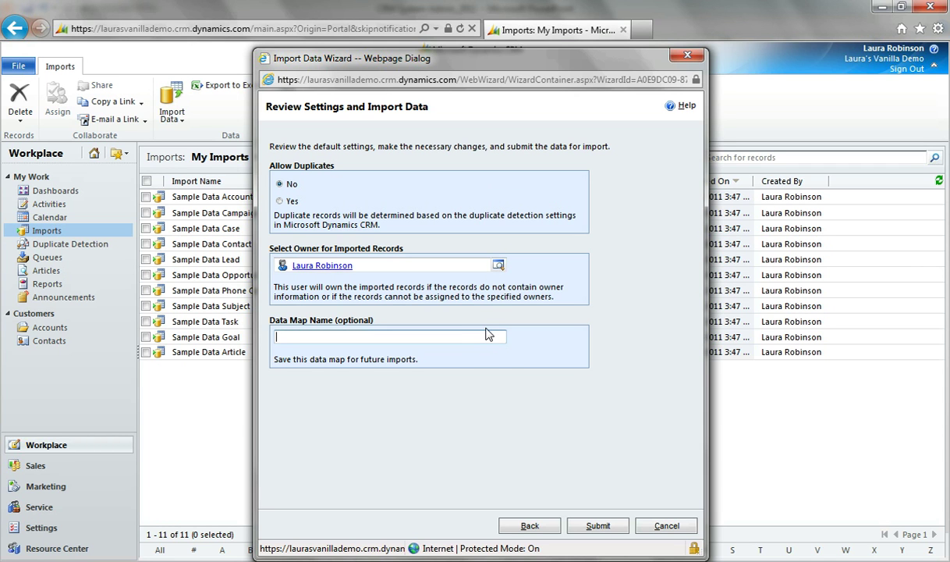
text(Partner1)
click(587, 528)
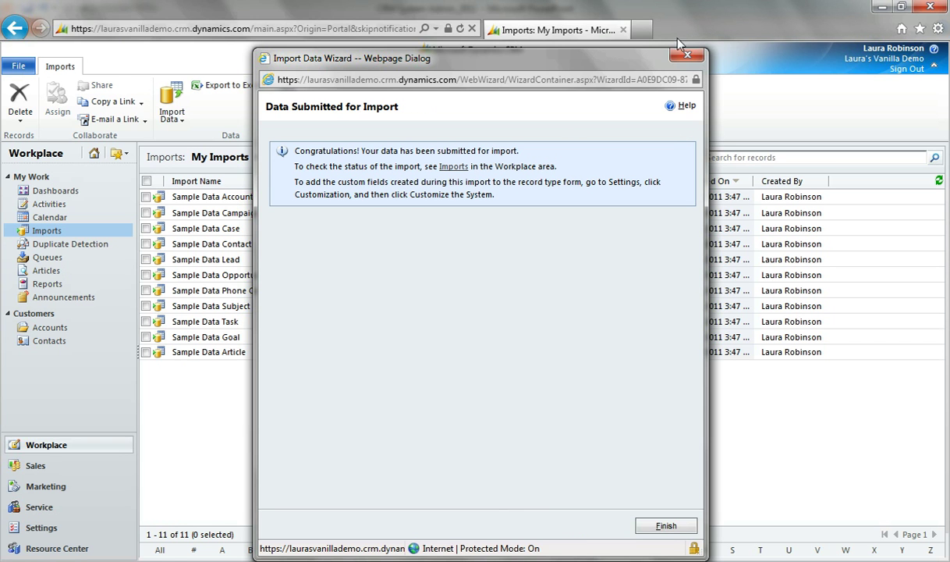
- Finish the Import Data Wizard and refresh the My Imports list to check the PartnerCustomEntity.csv import status
click(664, 526)
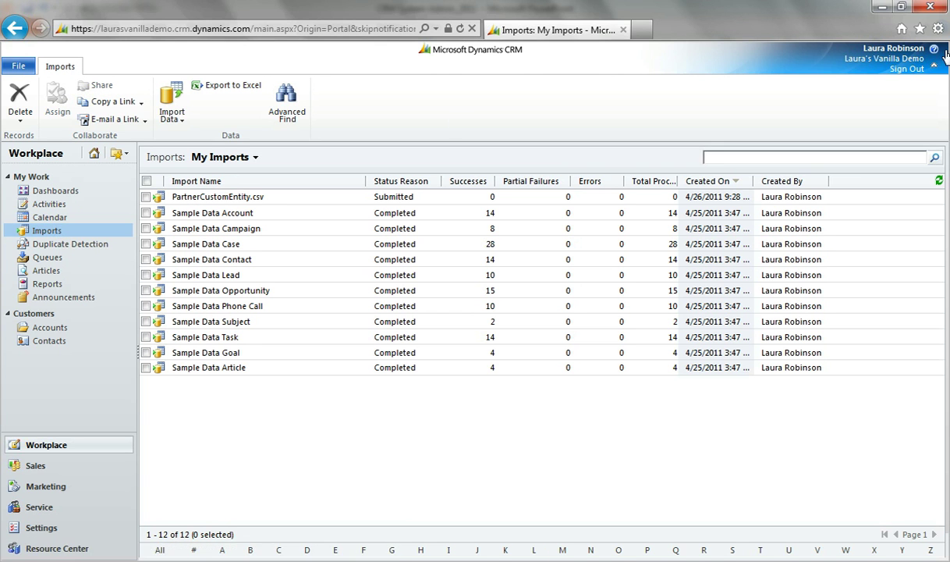
click(939, 181)
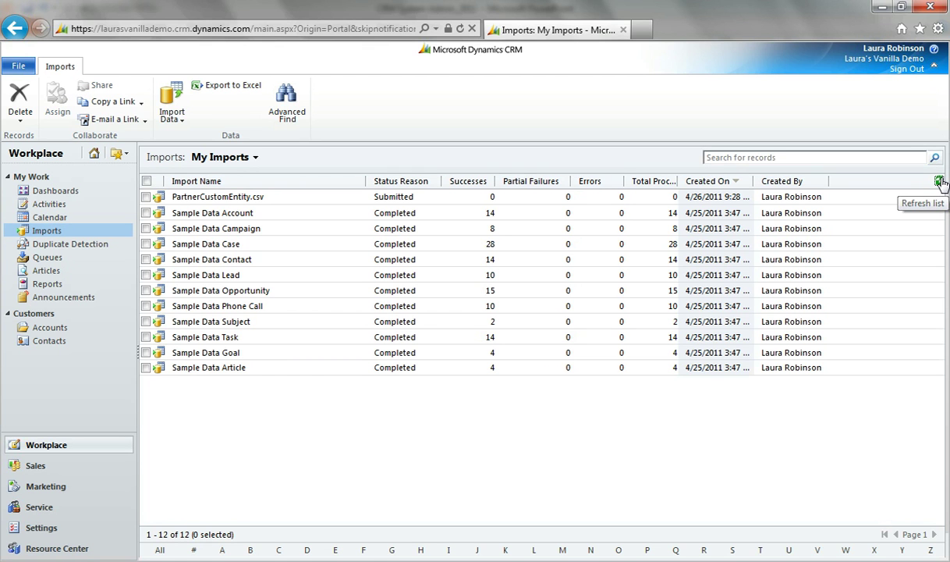
click(938, 181)
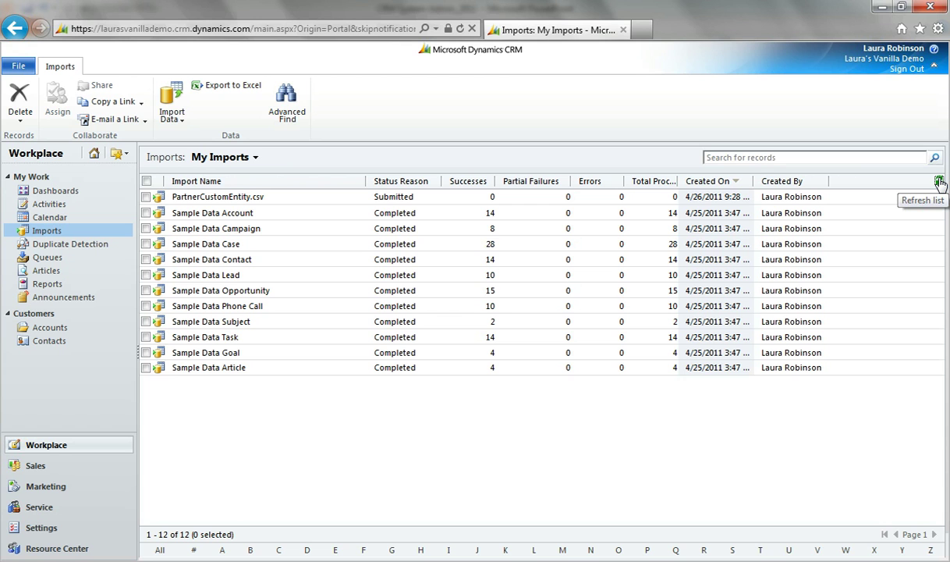
- Refresh the My Imports list and review the fully imported partners in the PartnerCustomEntity.csv import record
click(939, 181)
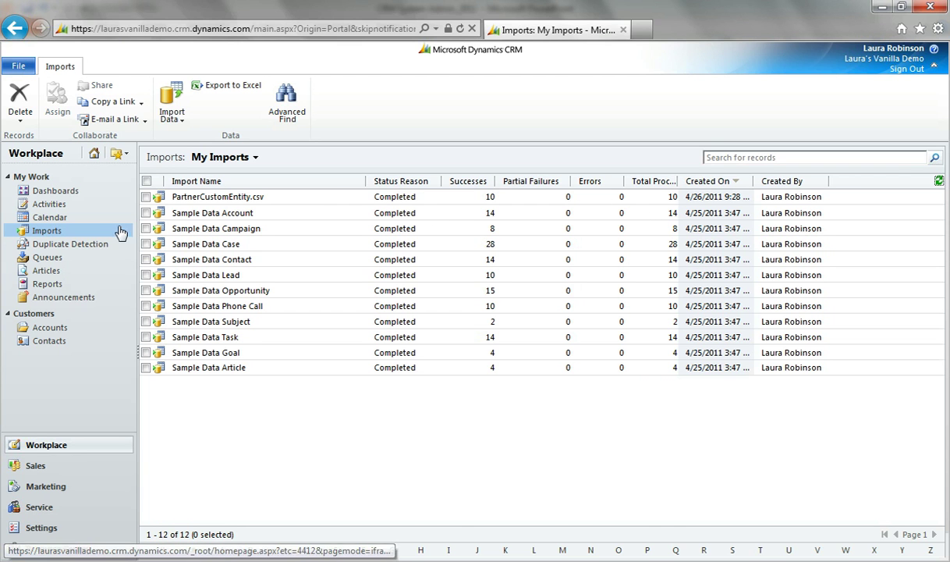
click(217, 198)
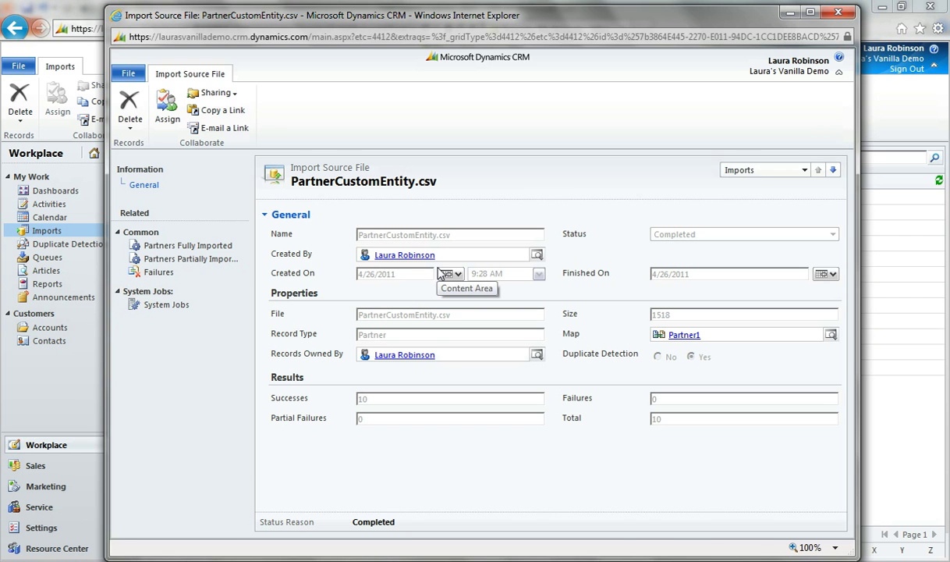
click(228, 245)
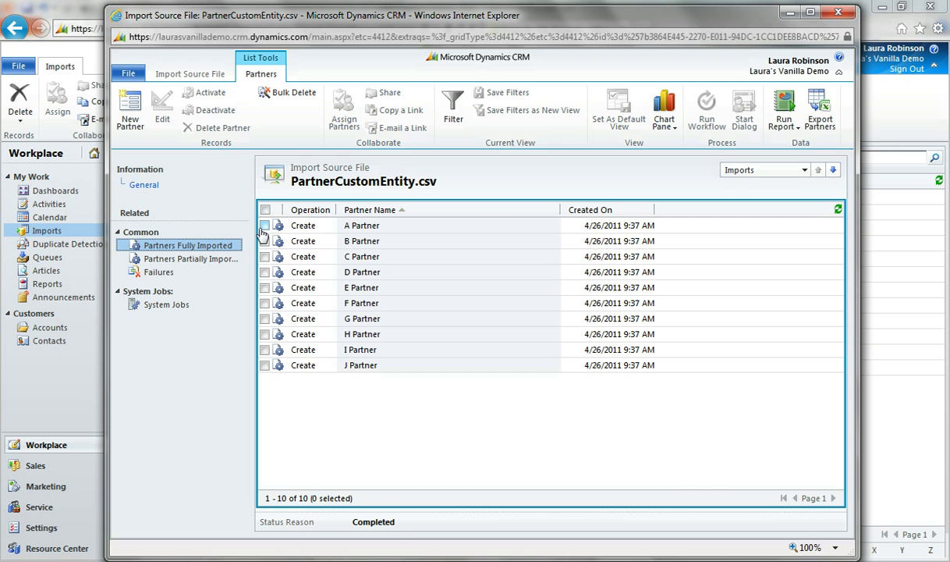
click(837, 12)
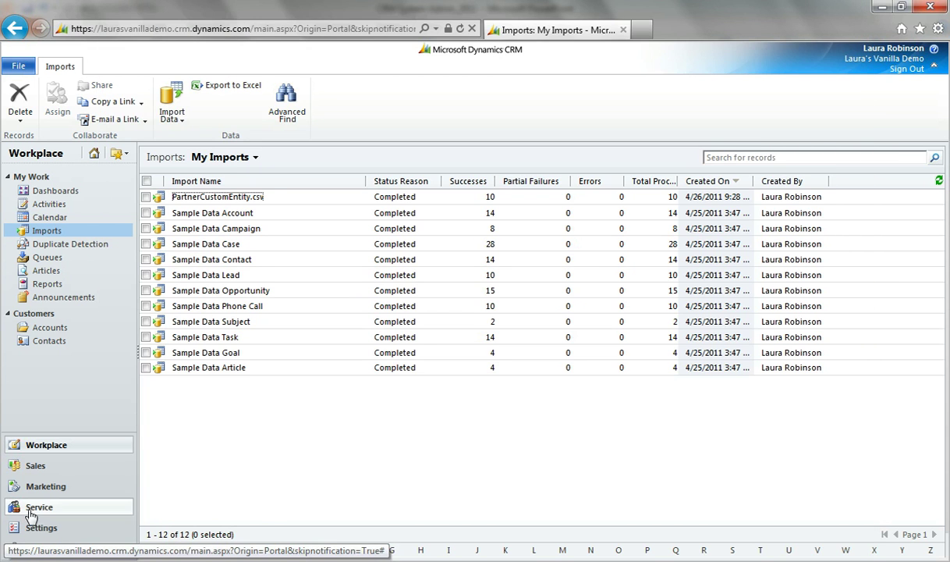
- Open the Partner entity's definition in the default solution under the system customizations
click(31, 528)
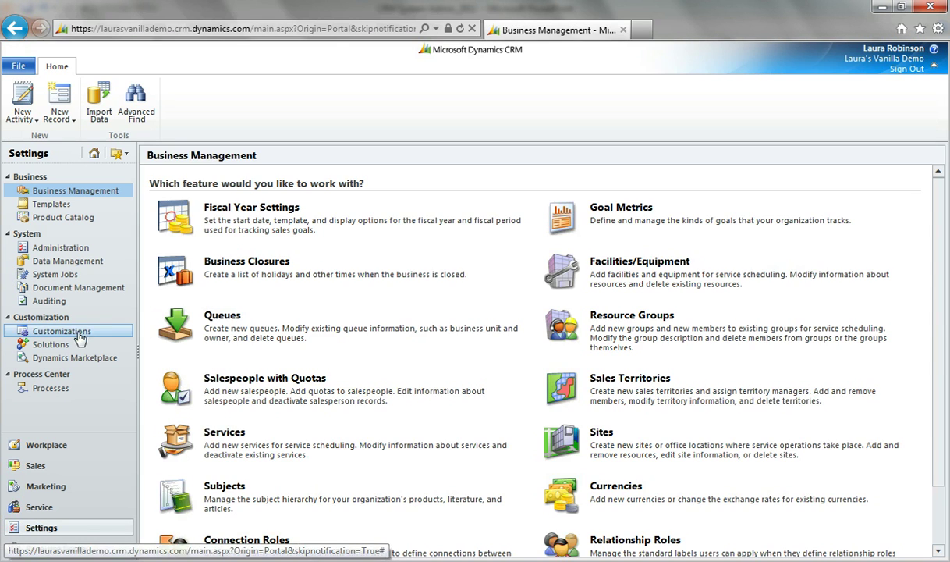
click(78, 334)
click(260, 214)
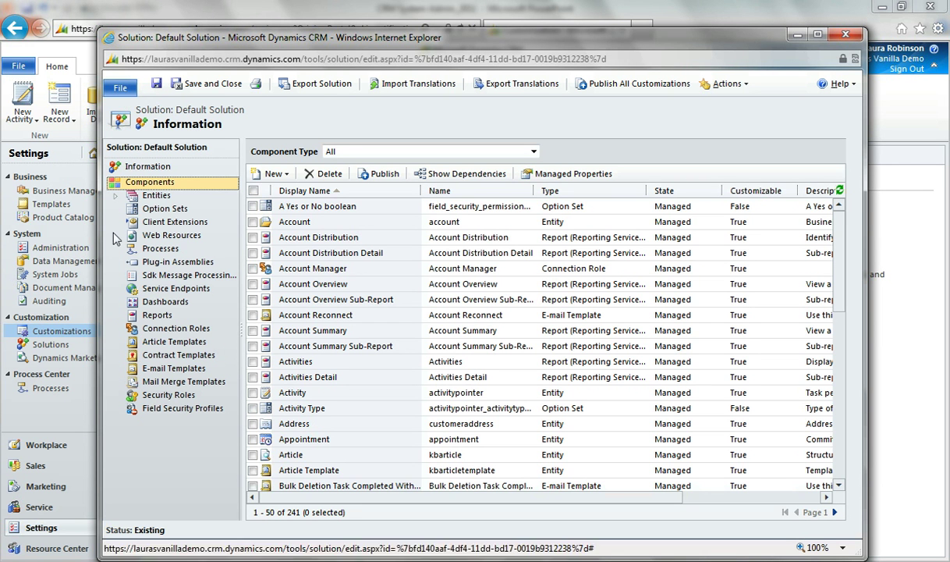
click(177, 195)
drag(226, 226, 231, 371)
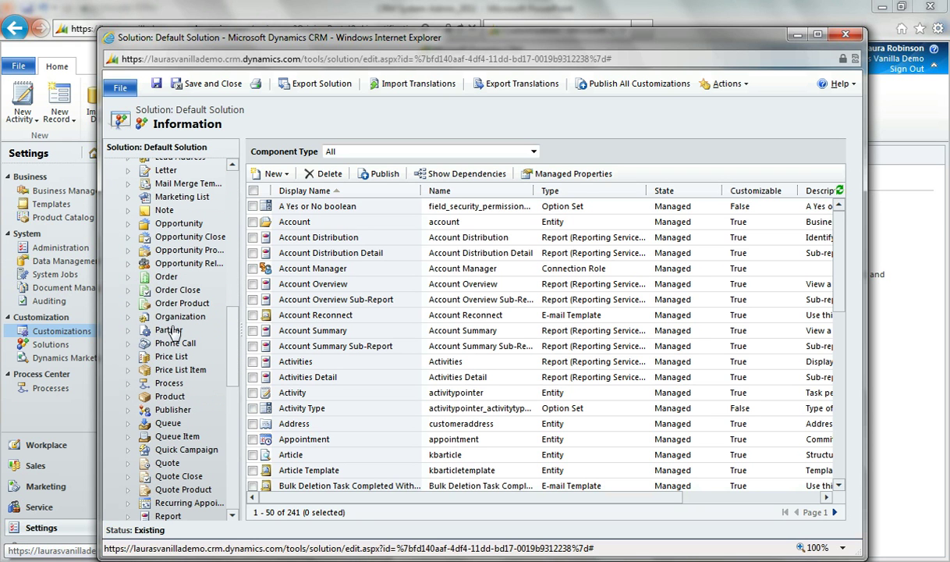
click(131, 329)
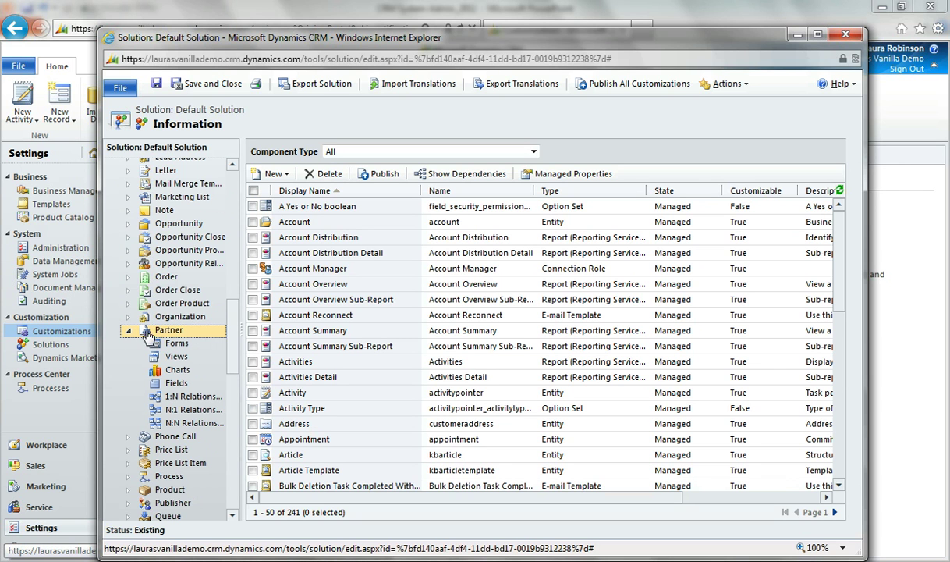
click(189, 334)
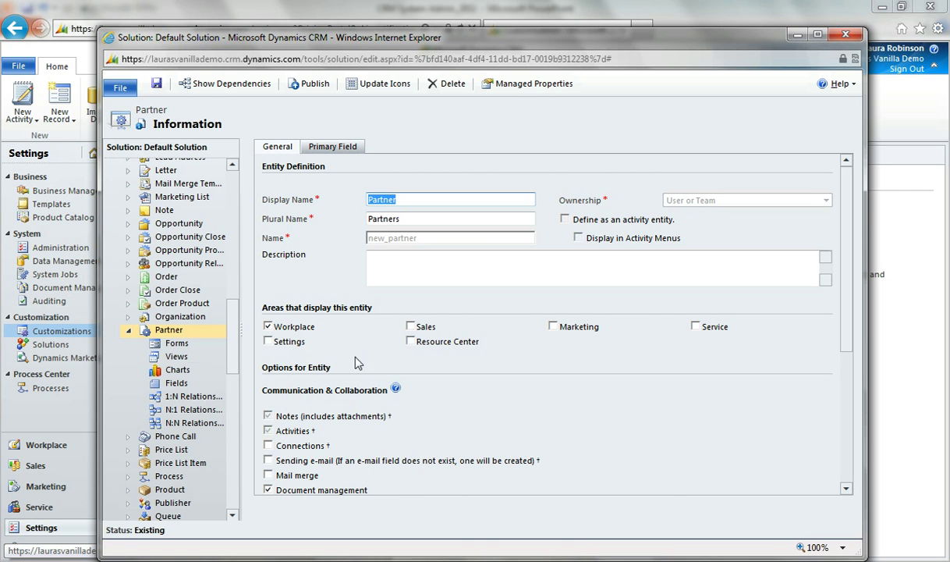
- Display the Partner entity in Sales instead of Workplace, and enable Connections, Sending e-mail and Mail merge
click(307, 330)
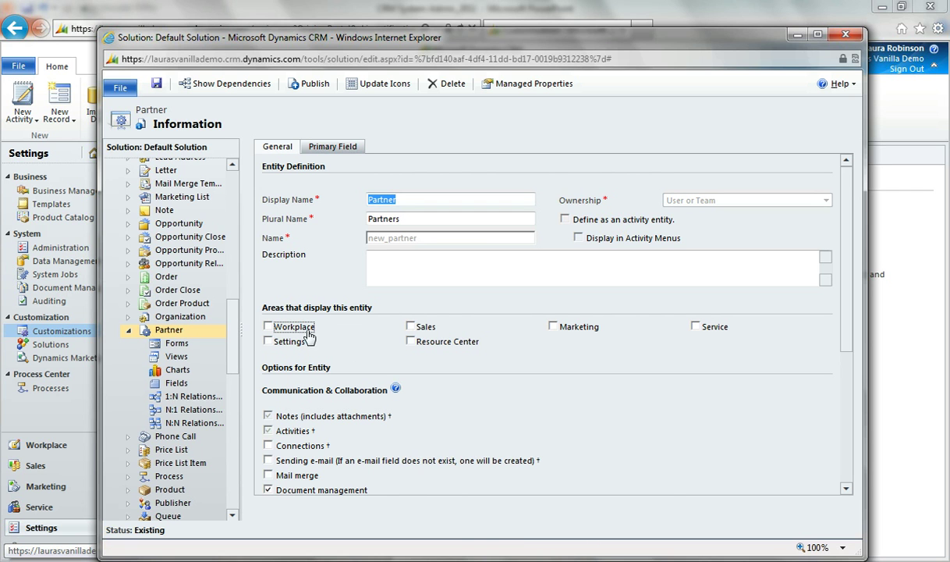
click(411, 328)
scroll(490, 439, down, 2)
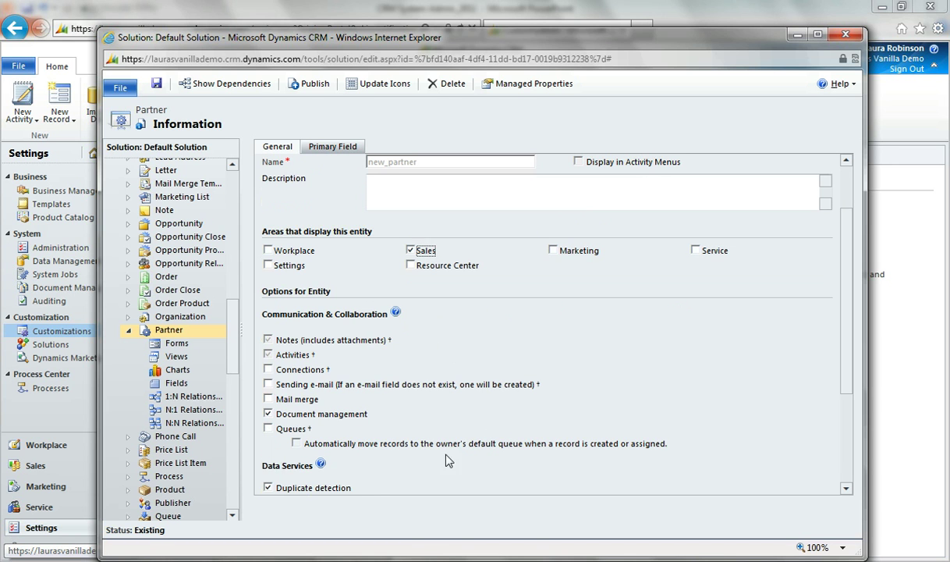
click(267, 369)
click(267, 384)
click(267, 398)
- Enable Auditing, Mobile Express, Reading pane and Offline capability for CRM for Outlook on the Partner entity, and save it
scroll(439, 406, down, 2)
scroll(441, 429, down, 2)
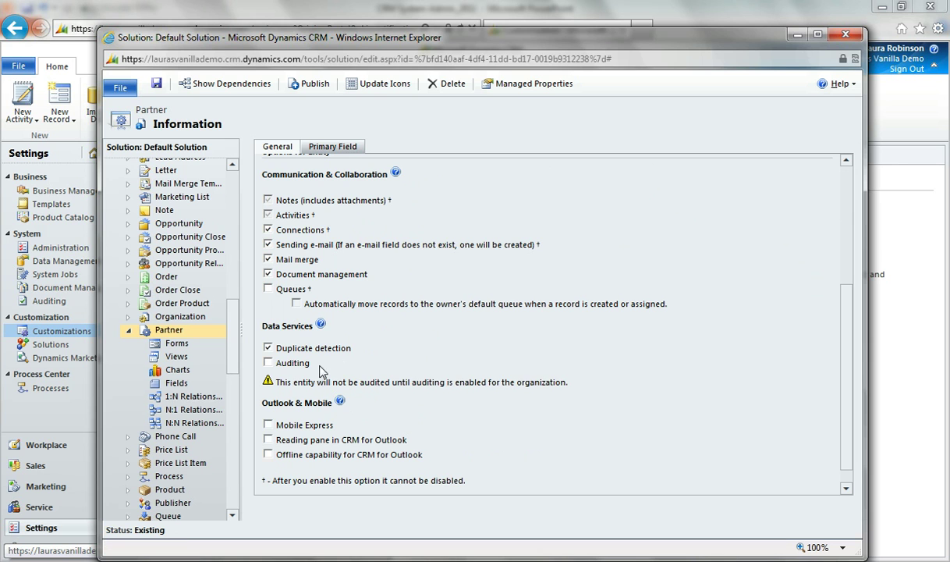
click(268, 362)
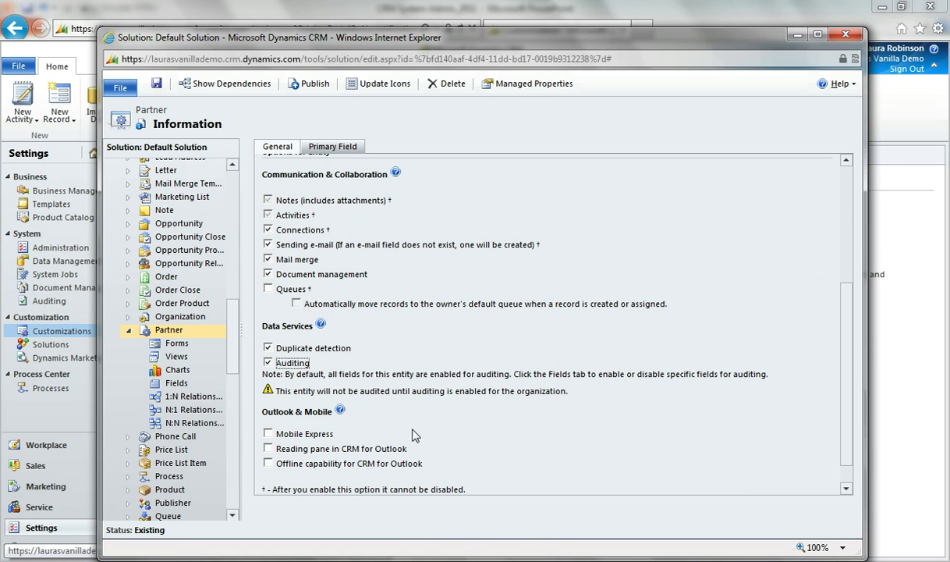
click(269, 434)
click(270, 449)
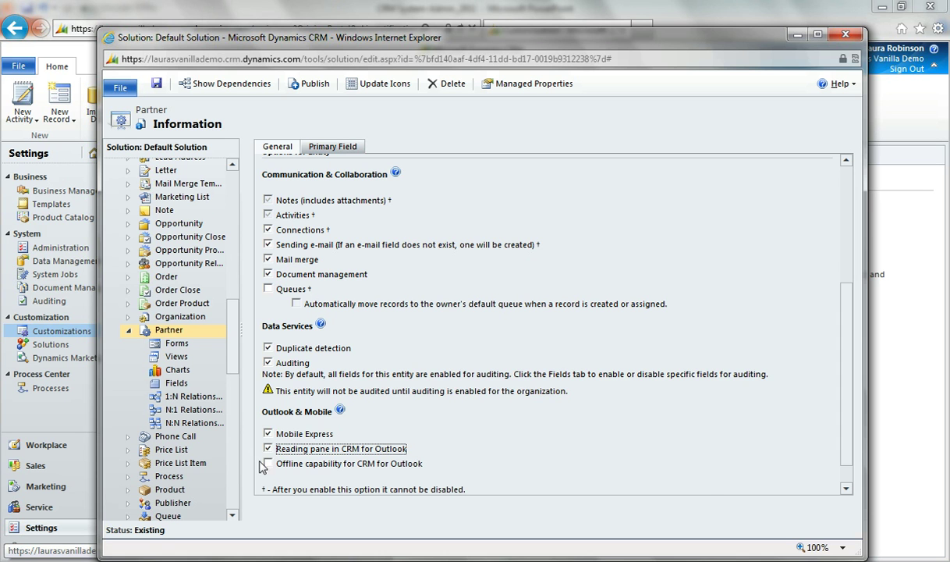
click(269, 465)
scroll(591, 457, down, 1)
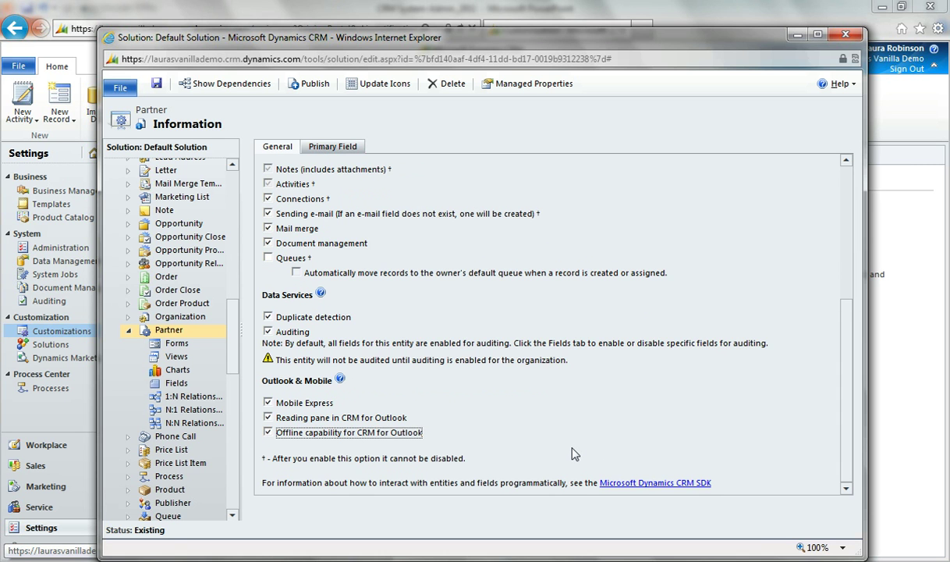
scroll(430, 269, up, 2)
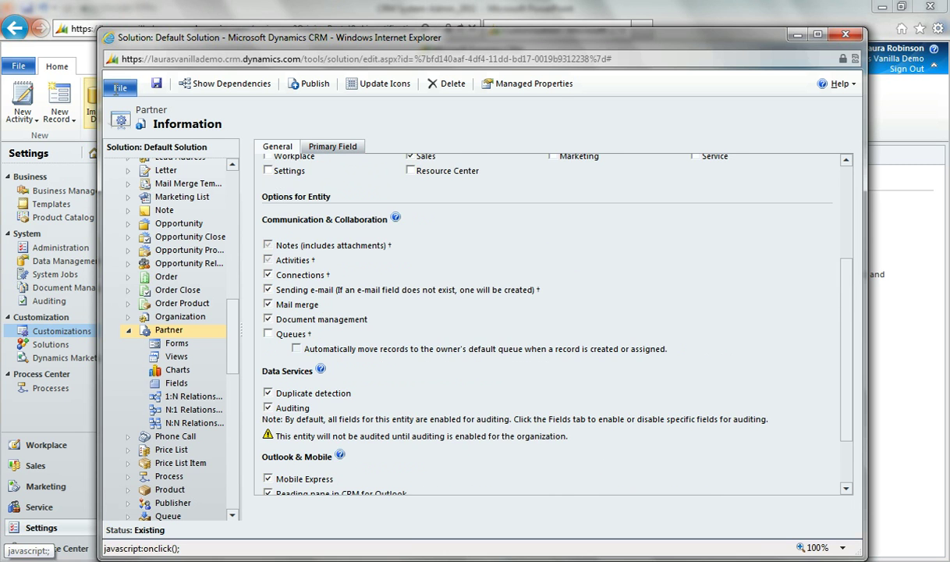
click(156, 84)
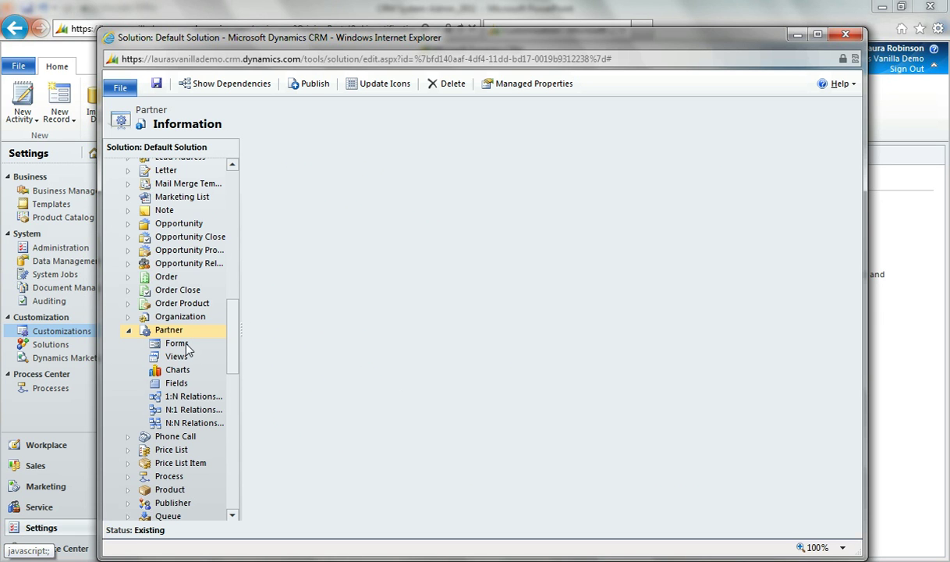
- Open the Partner entity's main Information form for editing and filter the available fields to Custom Fields
click(179, 344)
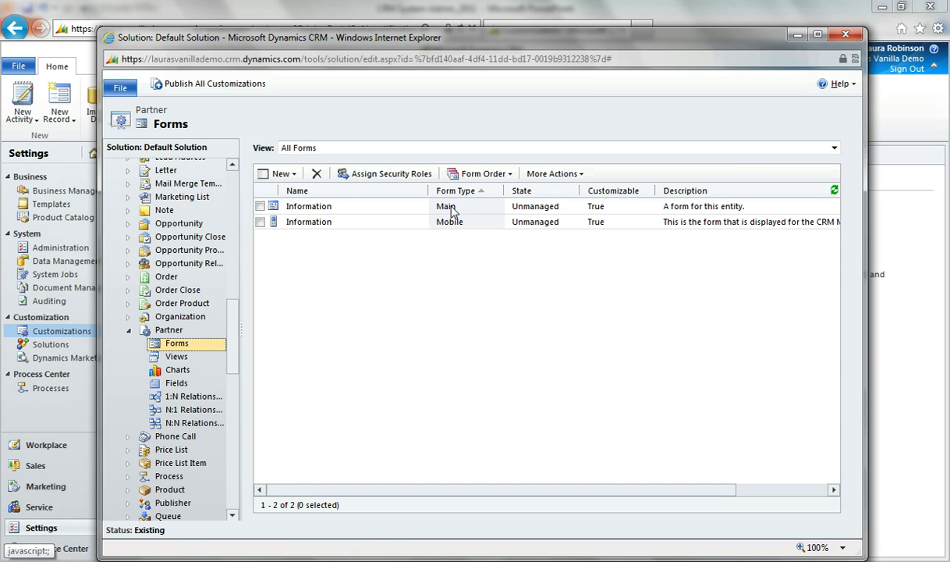
click(308, 206)
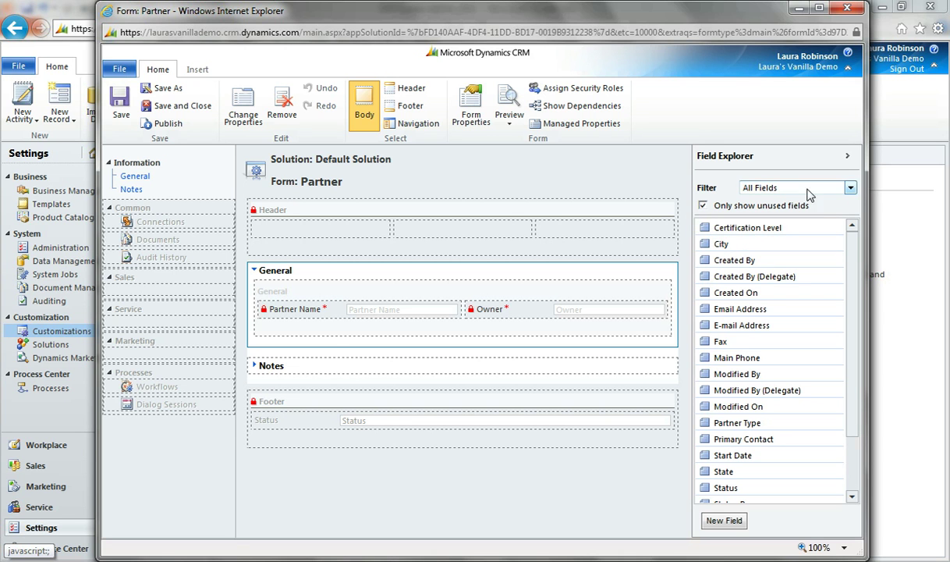
click(847, 188)
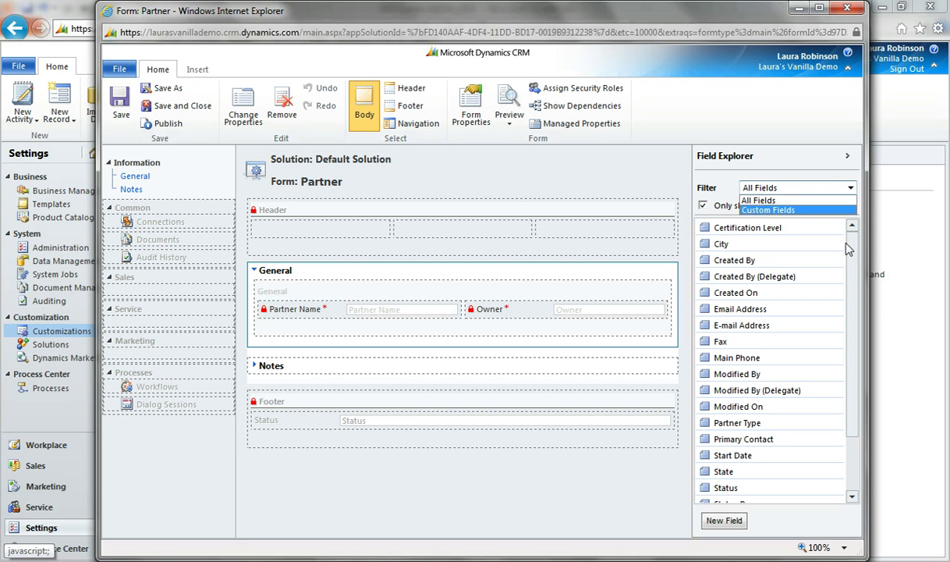
click(803, 209)
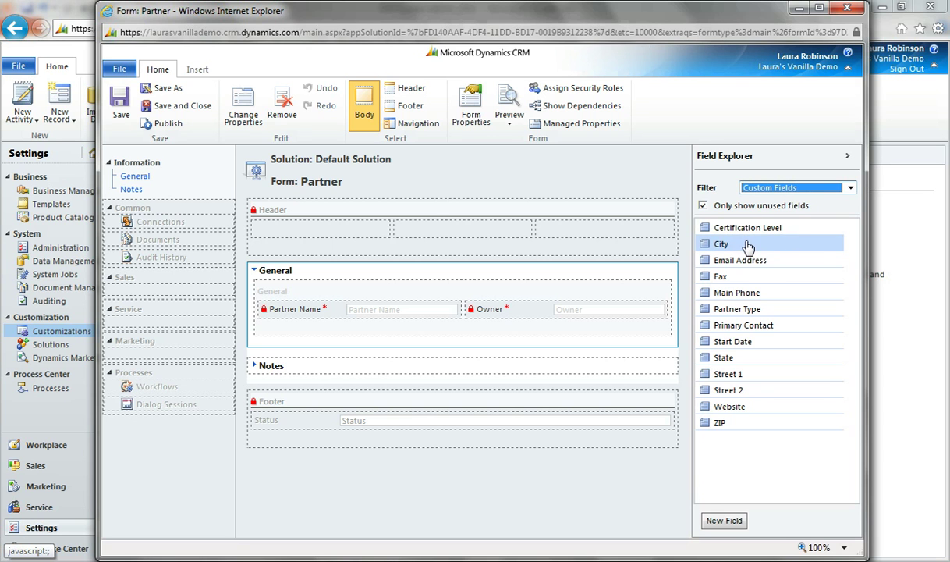
- Add the Certification Level, Primary Contact, Start Date and Partner Type fields to the form's General section
drag(737, 227, 353, 318)
drag(741, 307, 562, 333)
drag(743, 310, 448, 349)
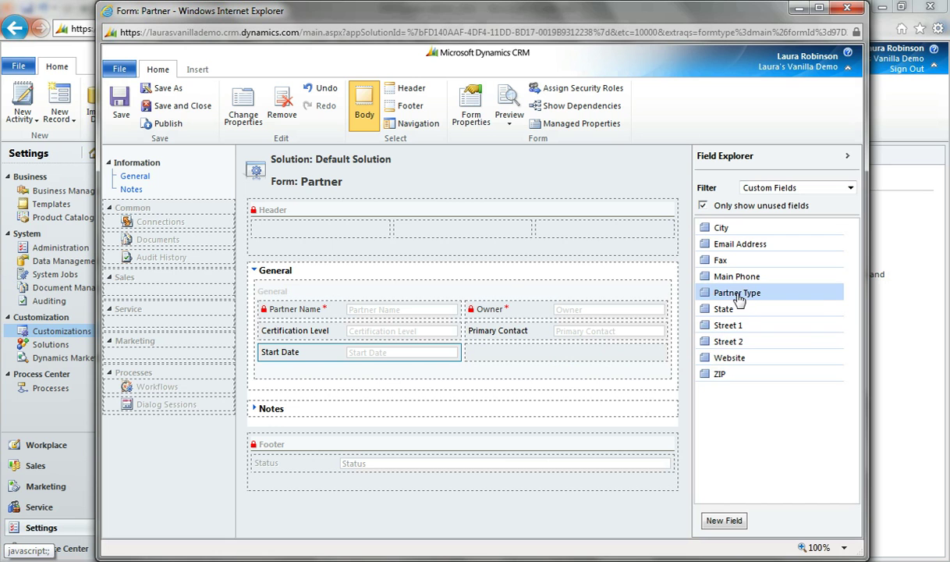
drag(742, 296, 640, 359)
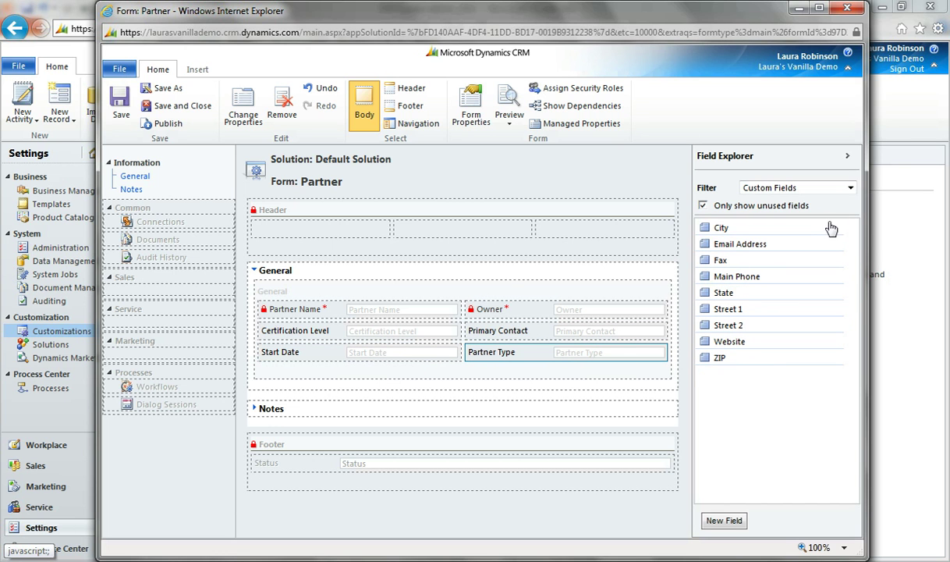
- Insert a one-column tab below General on the Partner form and label it Address
click(201, 70)
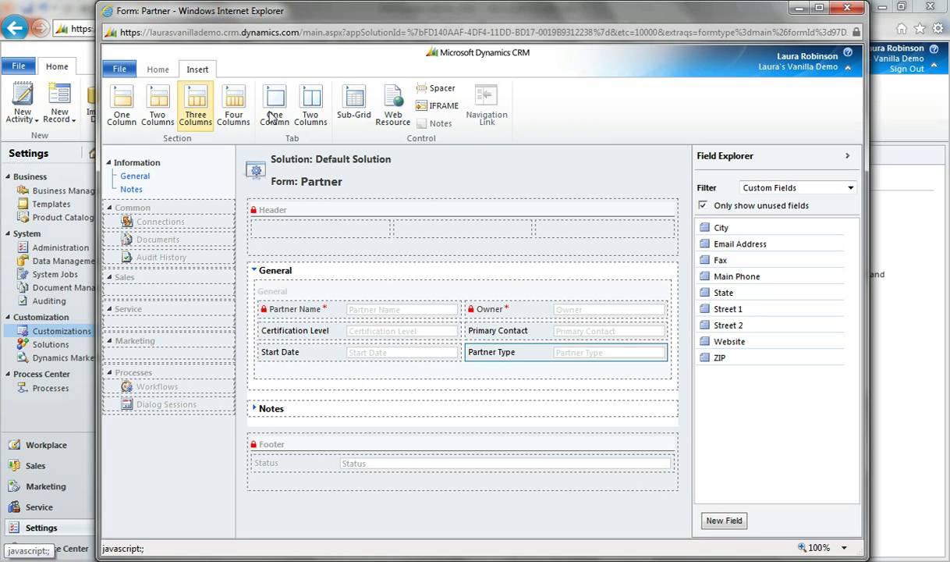
click(277, 108)
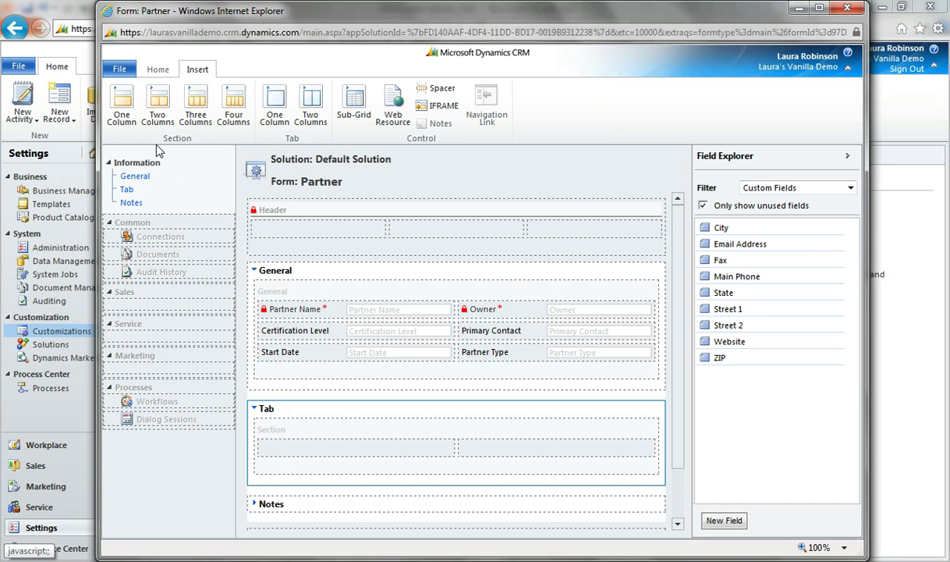
click(158, 70)
click(232, 132)
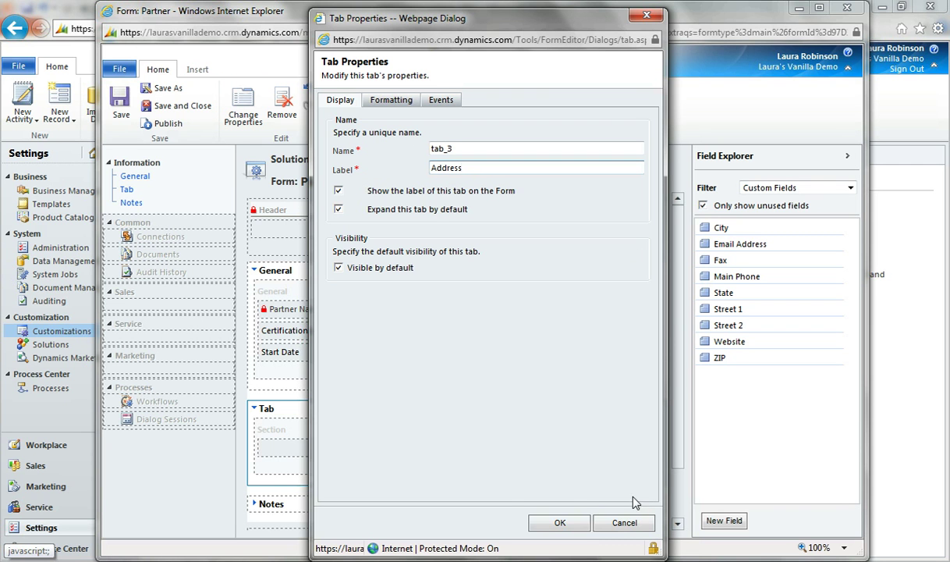
click(560, 524)
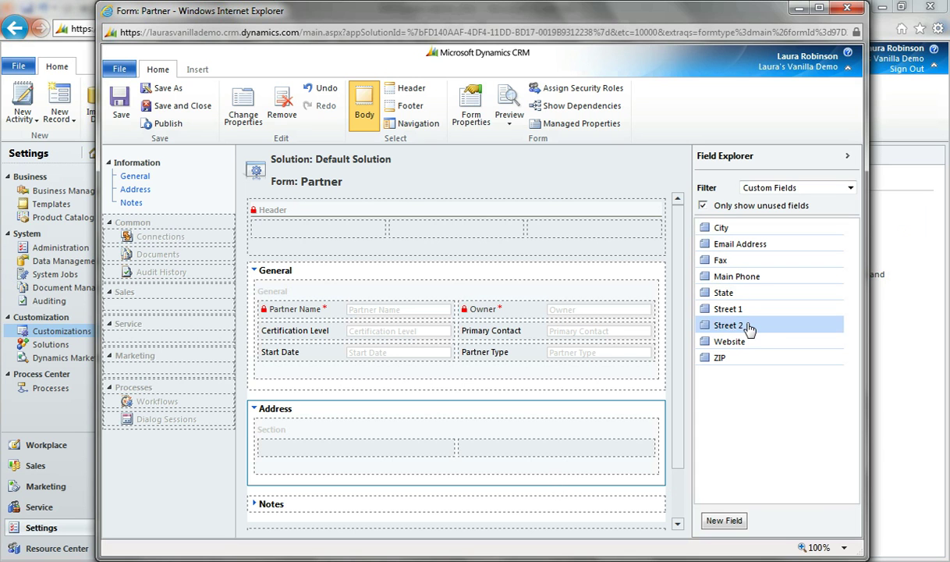
- Add the Street 1, Street 2, City, State, ZIP and Email Address fields to the Address tab's section
drag(738, 310, 351, 471)
drag(723, 228, 373, 470)
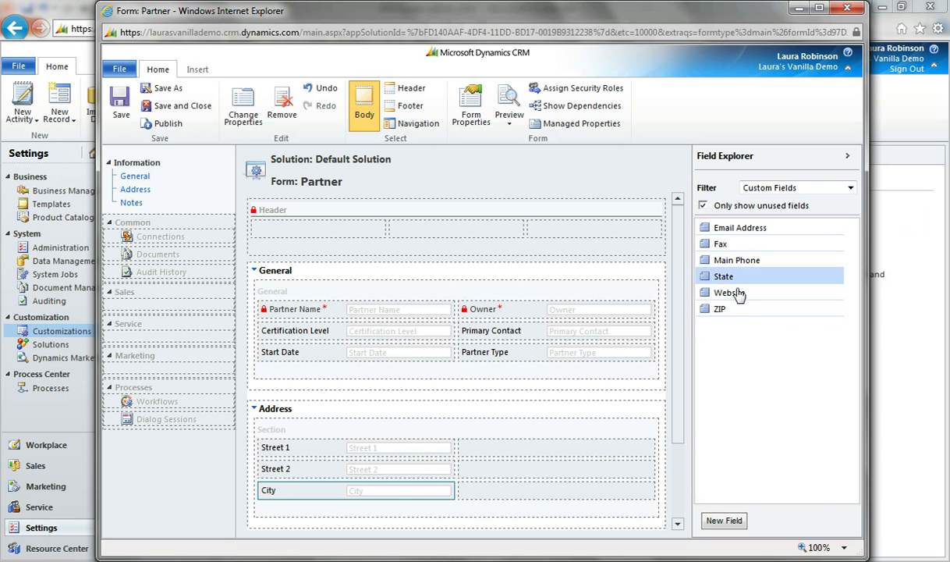
drag(730, 280, 561, 485)
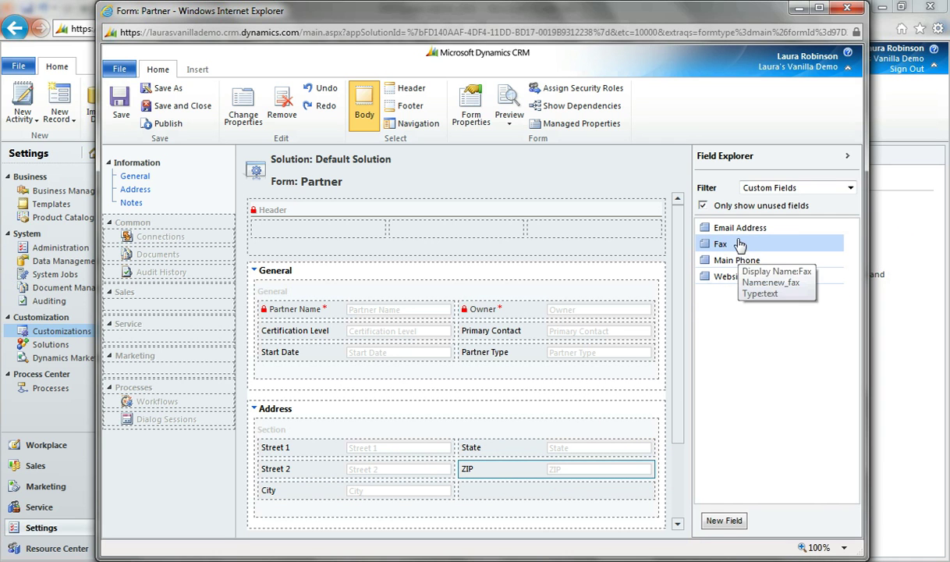
drag(739, 234, 587, 505)
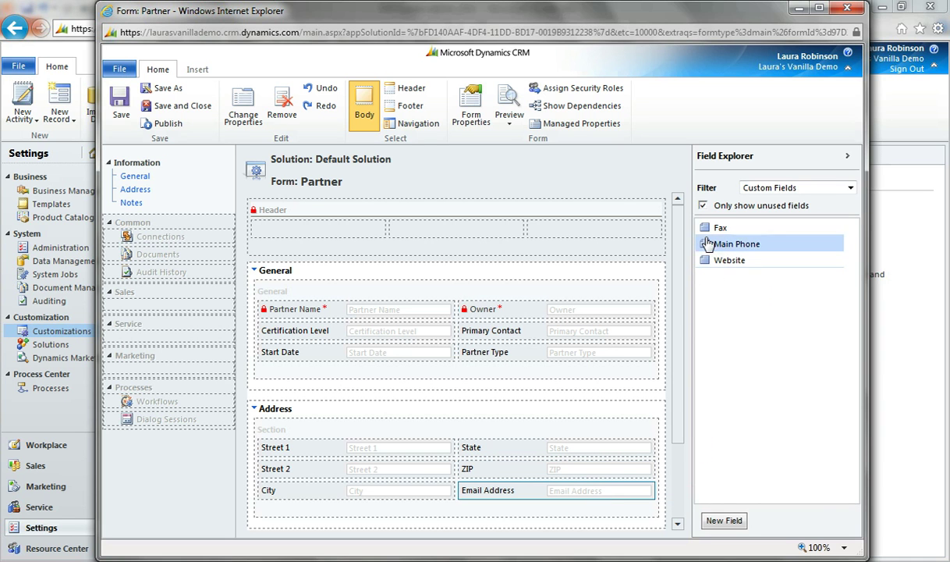
- Add the remaining Fax, Website and Main Phone fields to the form's General section
drag(718, 228, 460, 348)
drag(442, 362, 699, 322)
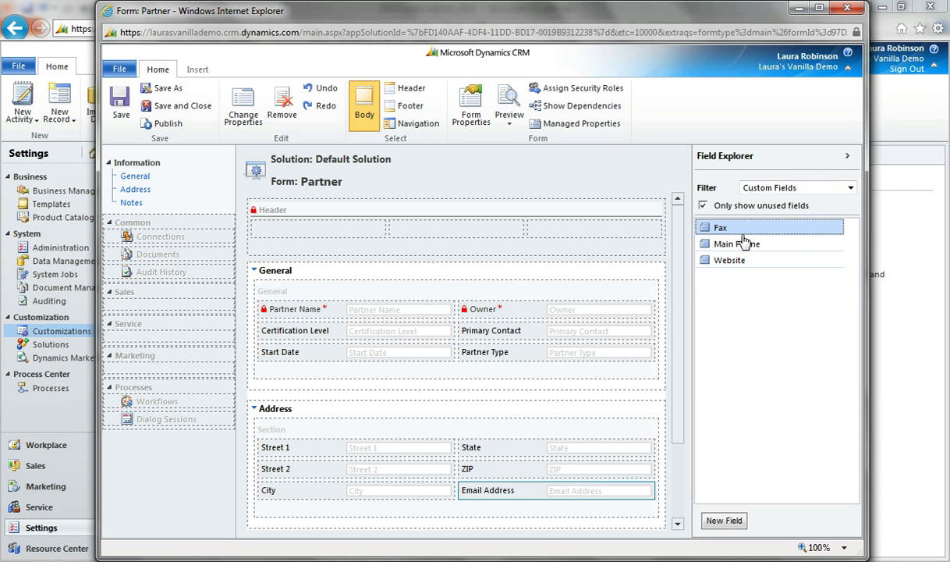
drag(733, 230, 644, 332)
drag(728, 244, 557, 382)
drag(745, 228, 413, 375)
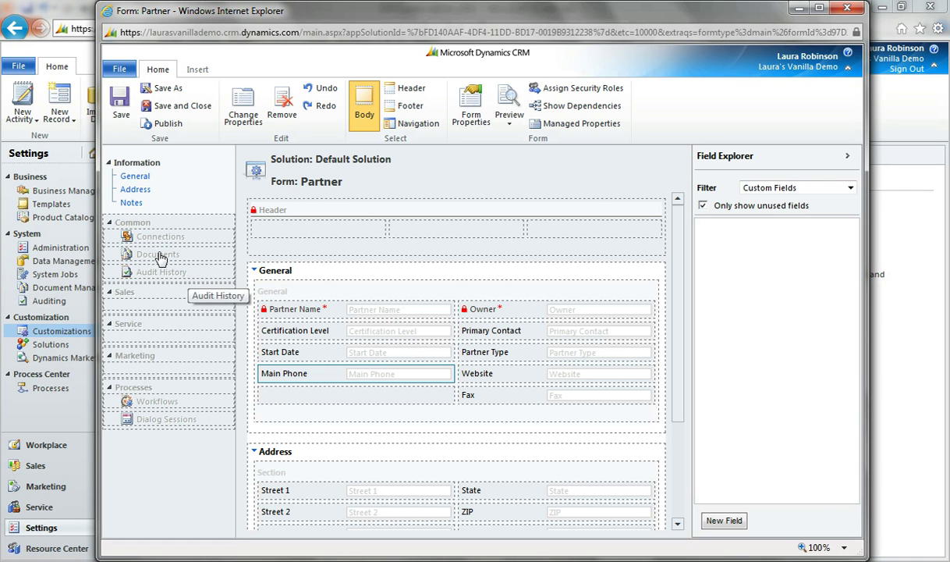
- Save and close the Partner form, publish all customizations and close the solution
click(168, 106)
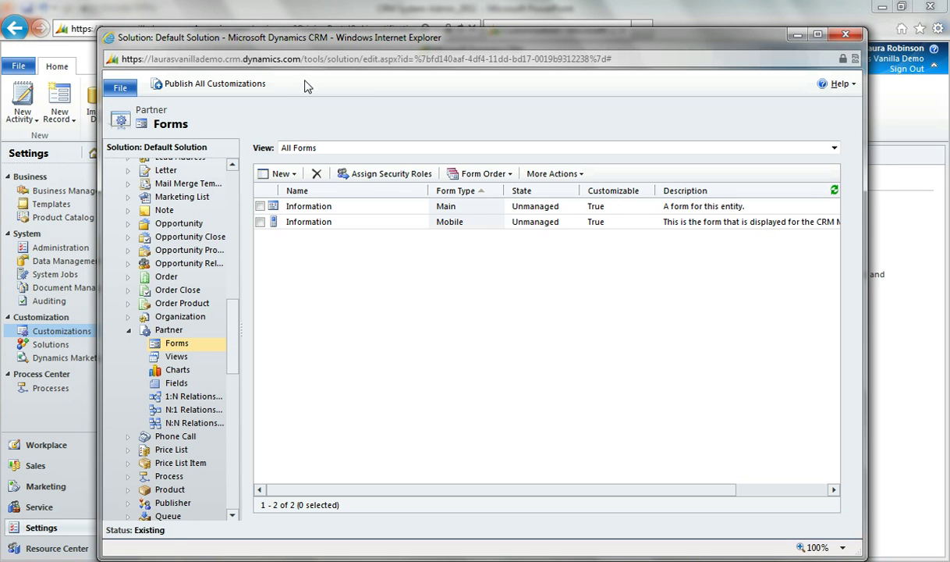
click(222, 84)
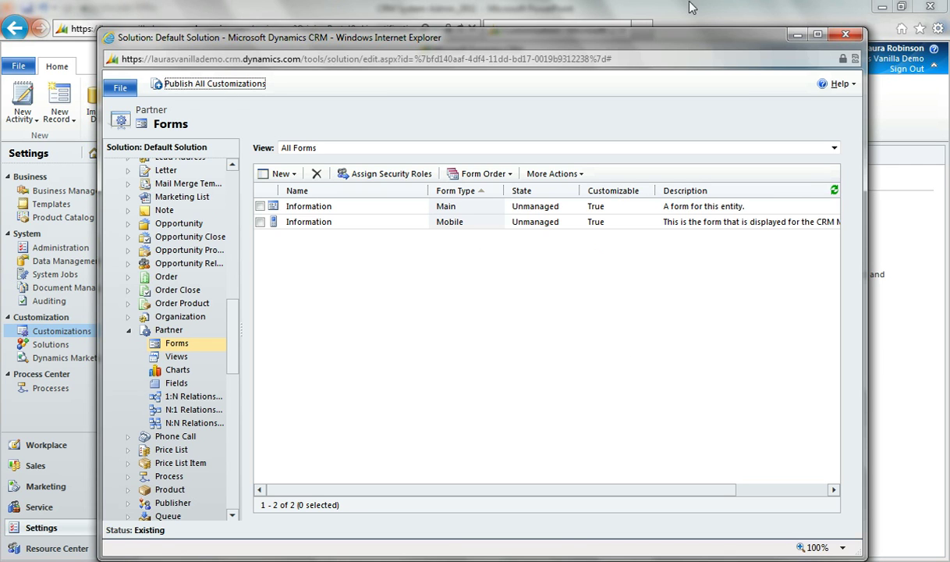
click(845, 34)
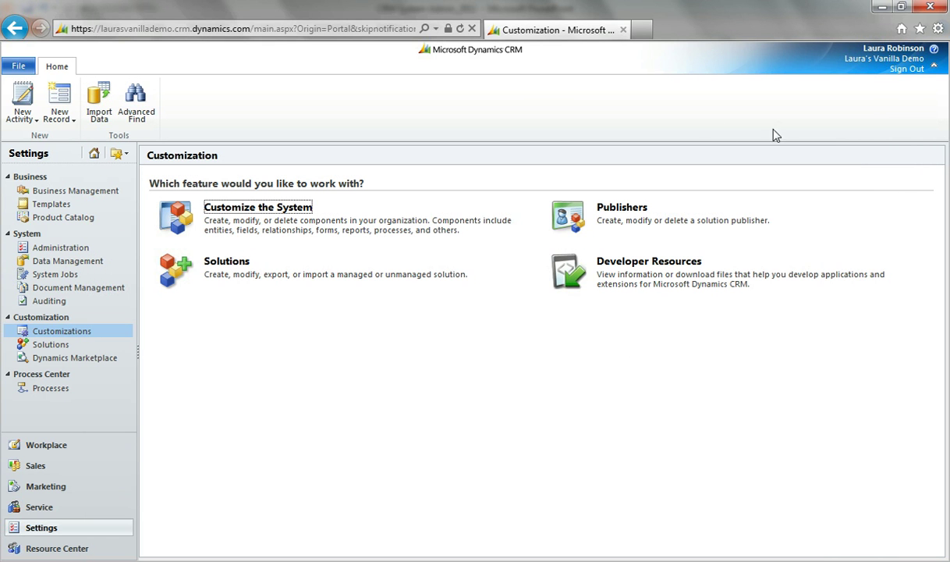
- Reload the CRM page and open the A Partner record from the Partners list in Sales
click(447, 30)
click(460, 29)
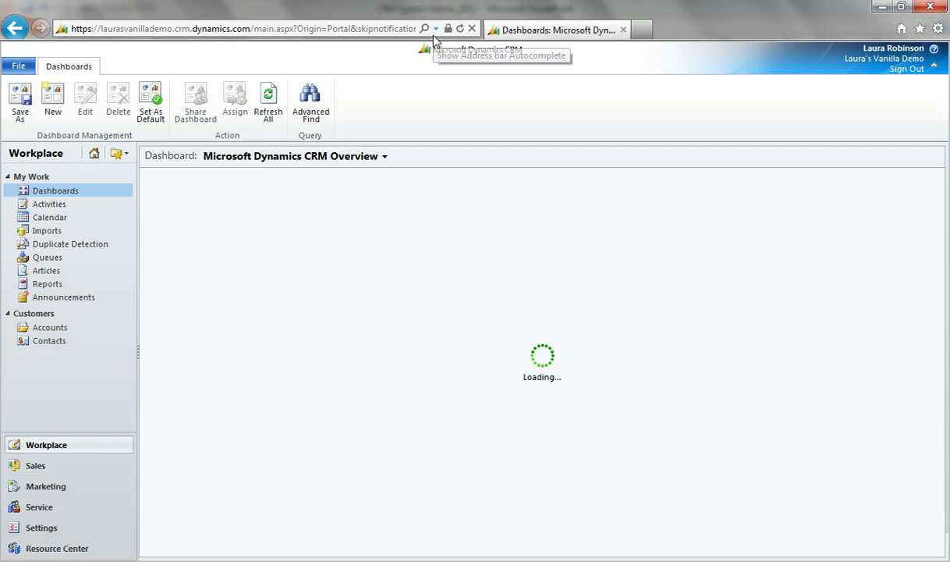
click(89, 467)
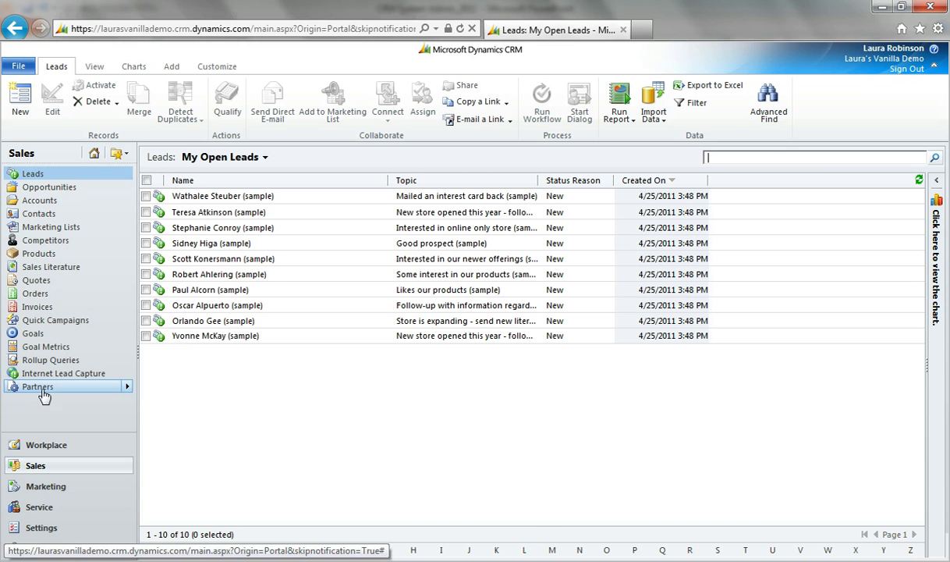
click(37, 386)
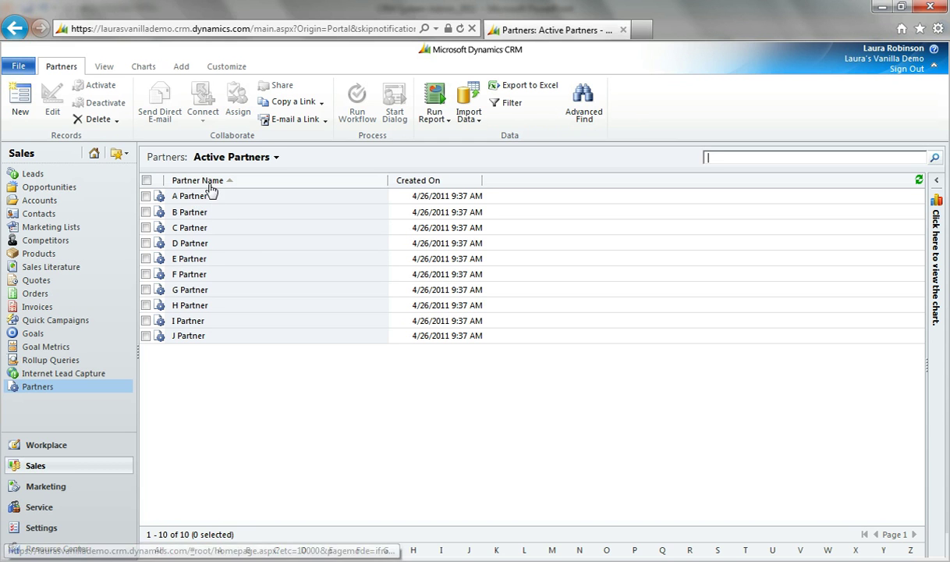
click(189, 196)
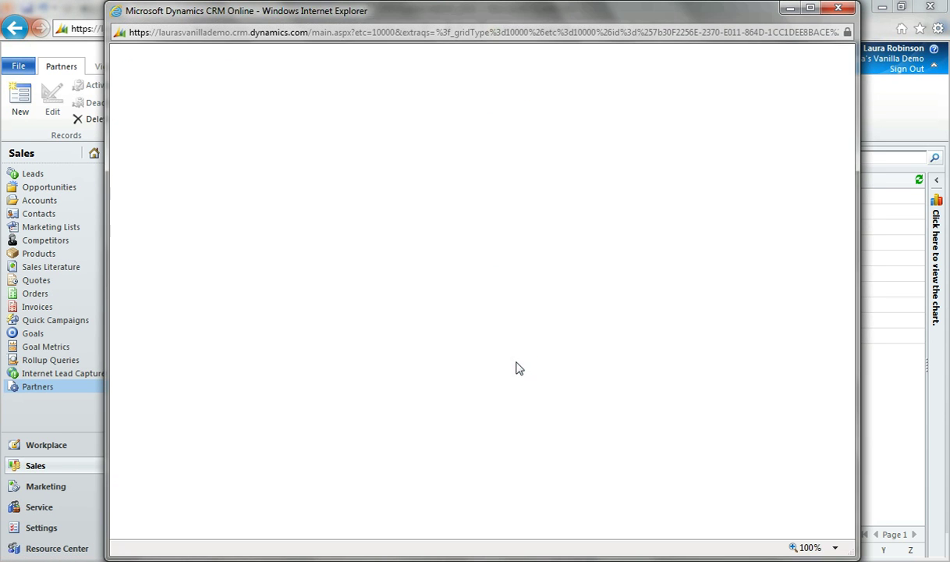